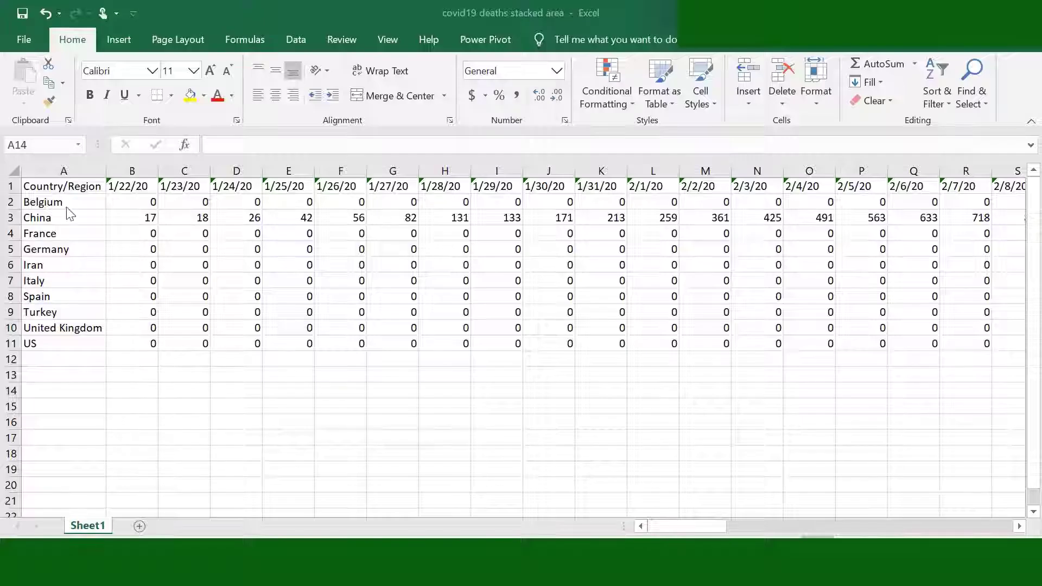
- Examine the daily death figures per country from the 1/22/20 column through the 4/16/20 column
click(95, 392)
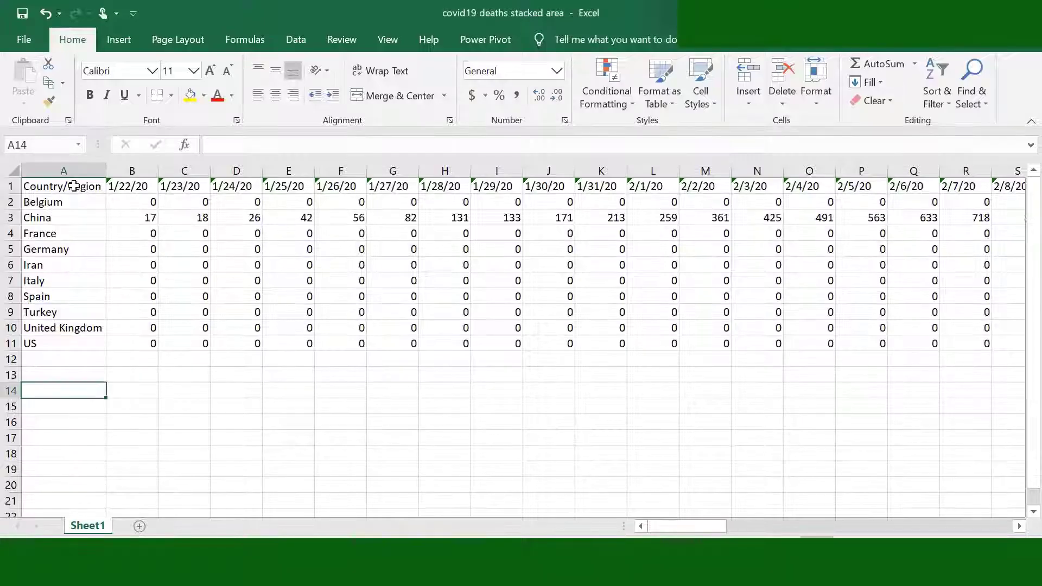
key(ctrl+Home)
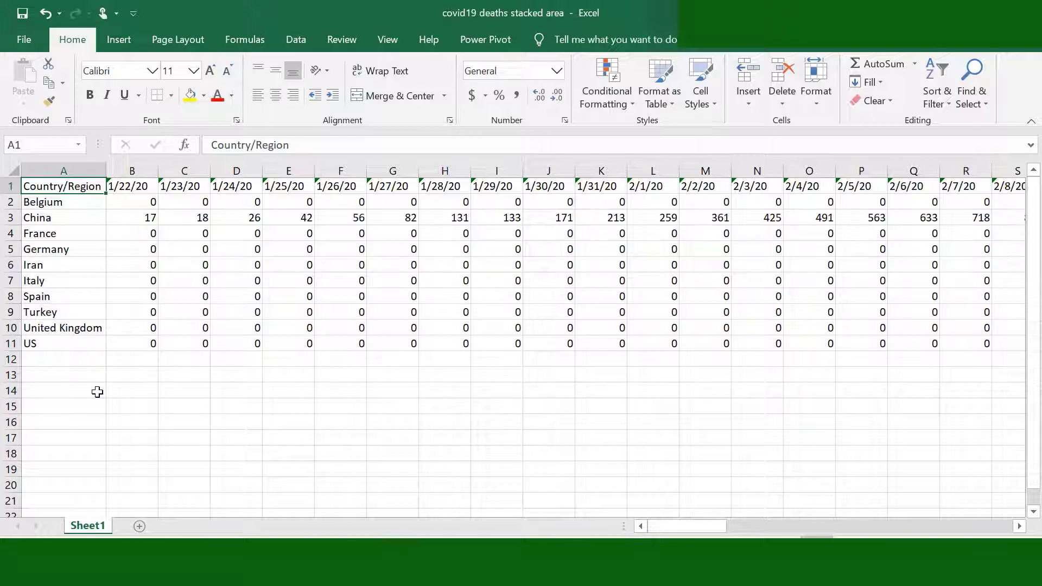
key(Right)
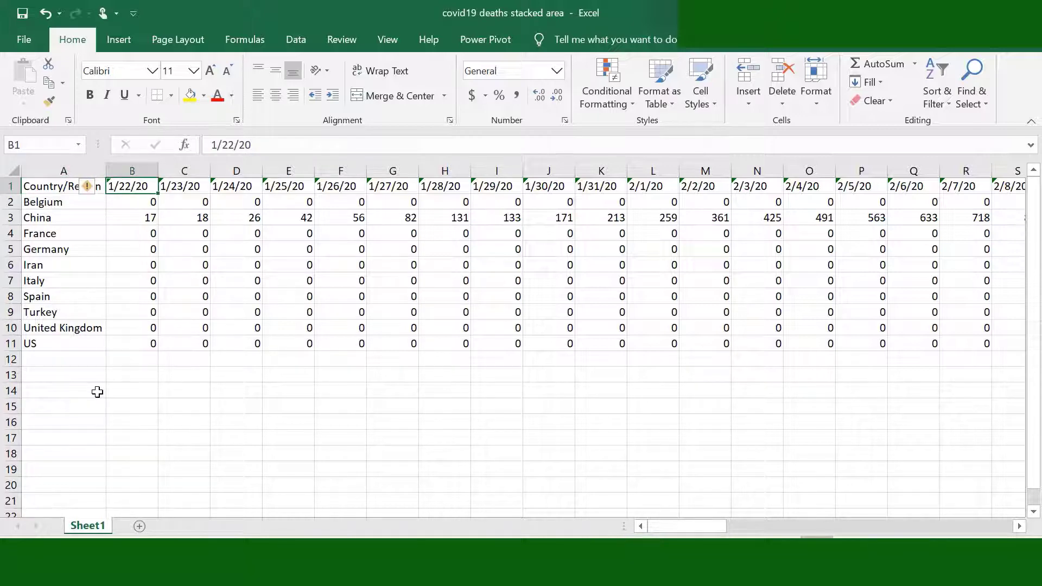
key(Right)
key(Right)
key(Right)
key(Right)
key(Right)
key(Right)
key(Right)
key(Right)
key(Right)
key(Right)
key(Right)
key(Right)
key(Right)
key(Right)
key(Right)
key(Right)
key(Right)
key(Right)
key(Right)
key(Right)
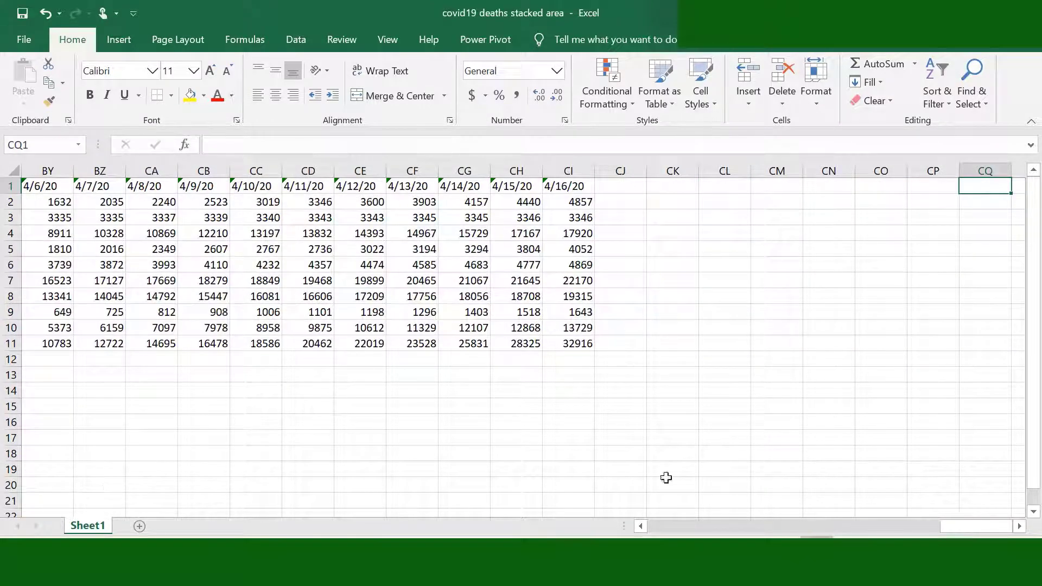
- Insert an empty 2-D Stacked Area chart in the blank columns beyond the data and place it starting at cell CJ1
click(674, 188)
key(Right)
key(Right)
key(Right)
key(Right)
key(Right)
key(Right)
key(Right)
key(Right)
key(Right)
key(Right)
key(Right)
key(Right)
key(Right)
key(Right)
key(Right)
key(Right)
key(Right)
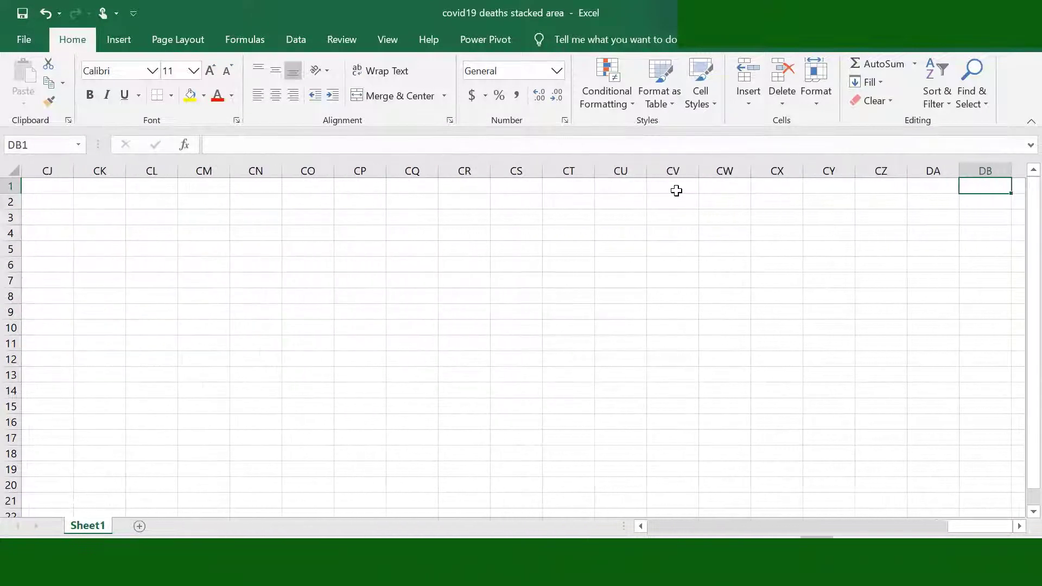
click(86, 185)
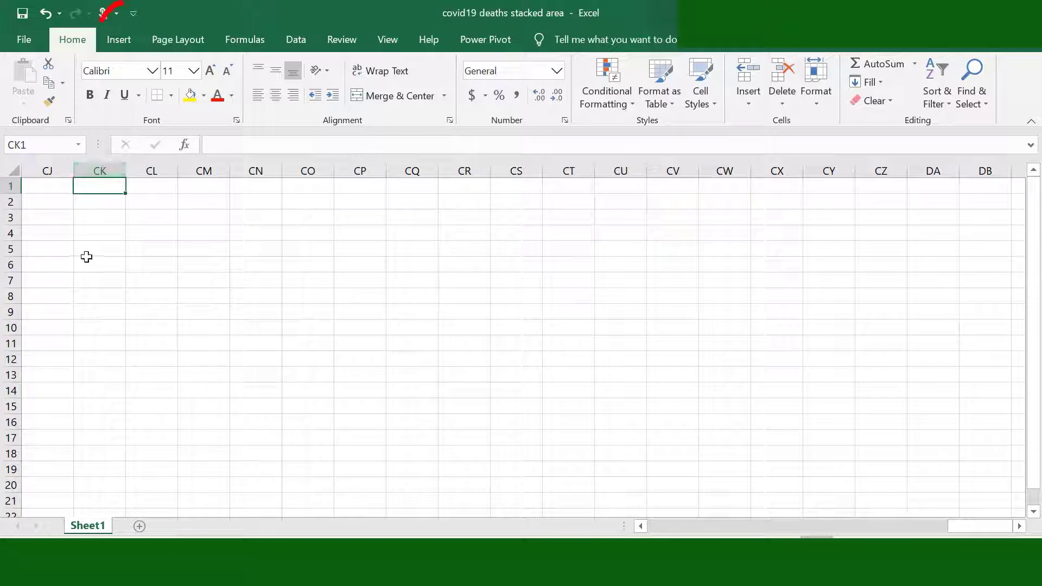
click(125, 39)
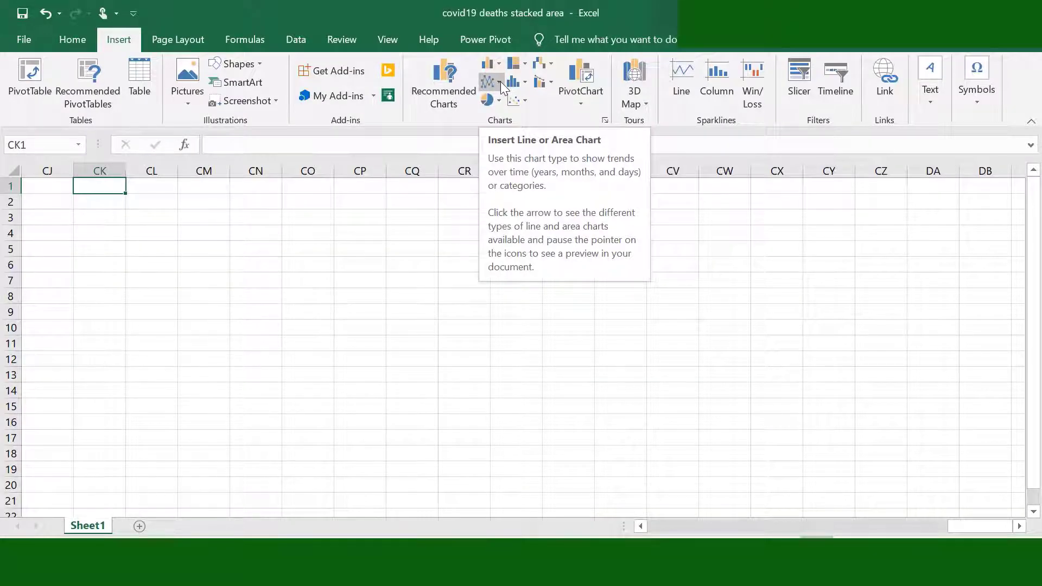
click(500, 81)
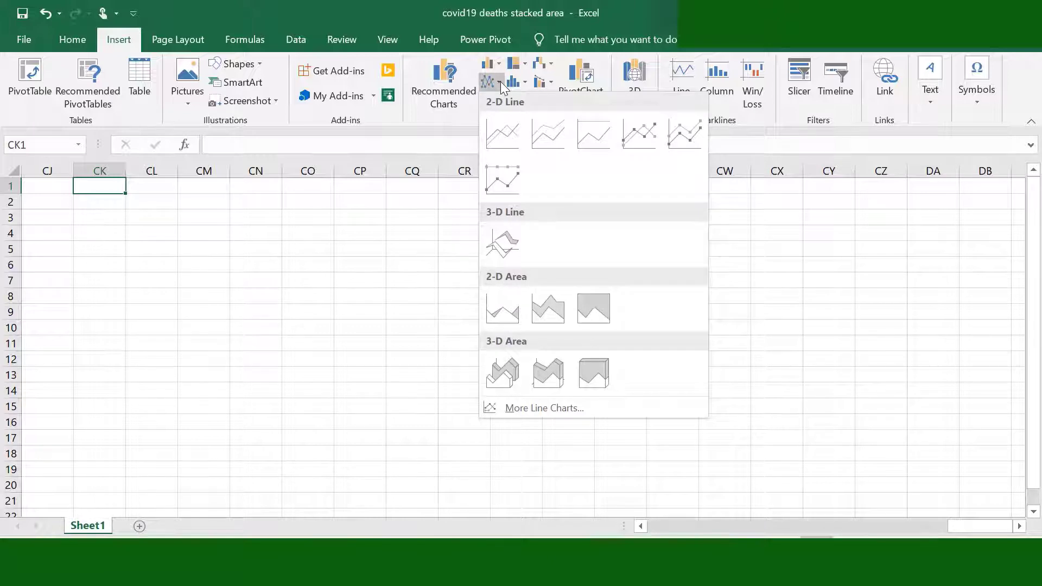
click(547, 304)
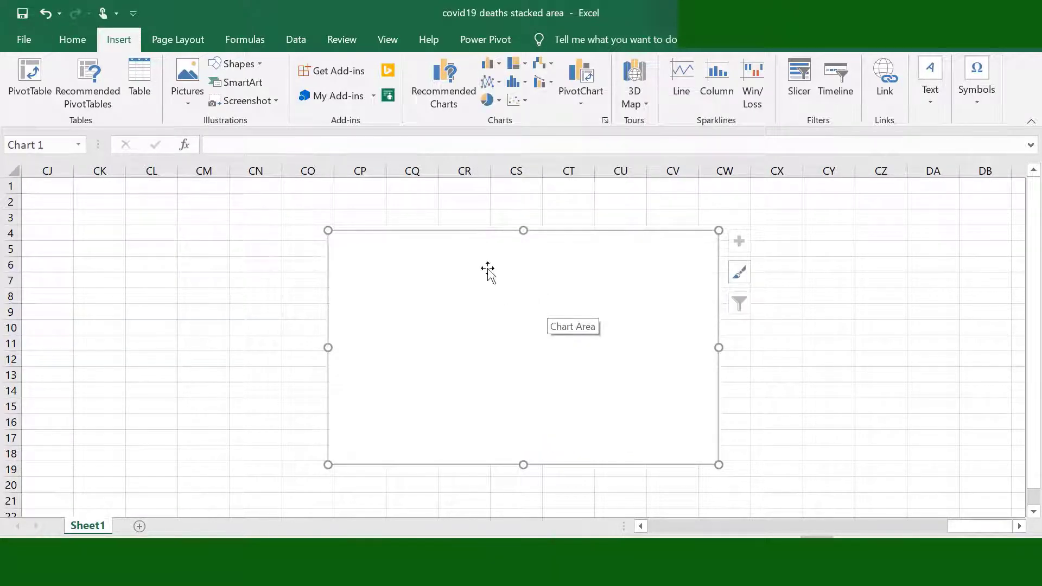
drag(498, 255, 206, 206)
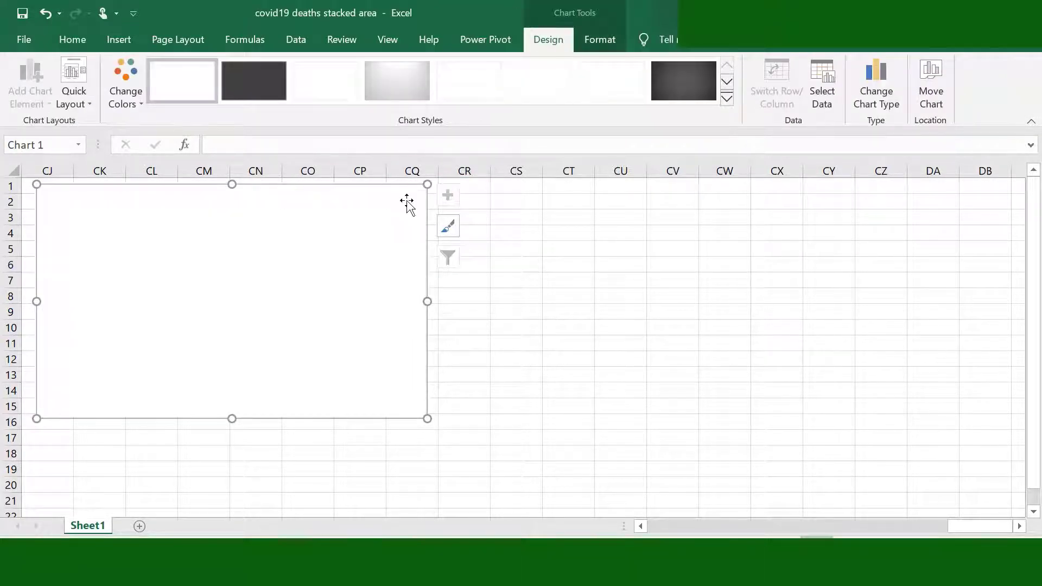
- Set the empty area chart's data range to =Sheet1!$A$1:$CI$11
right_click(412, 193)
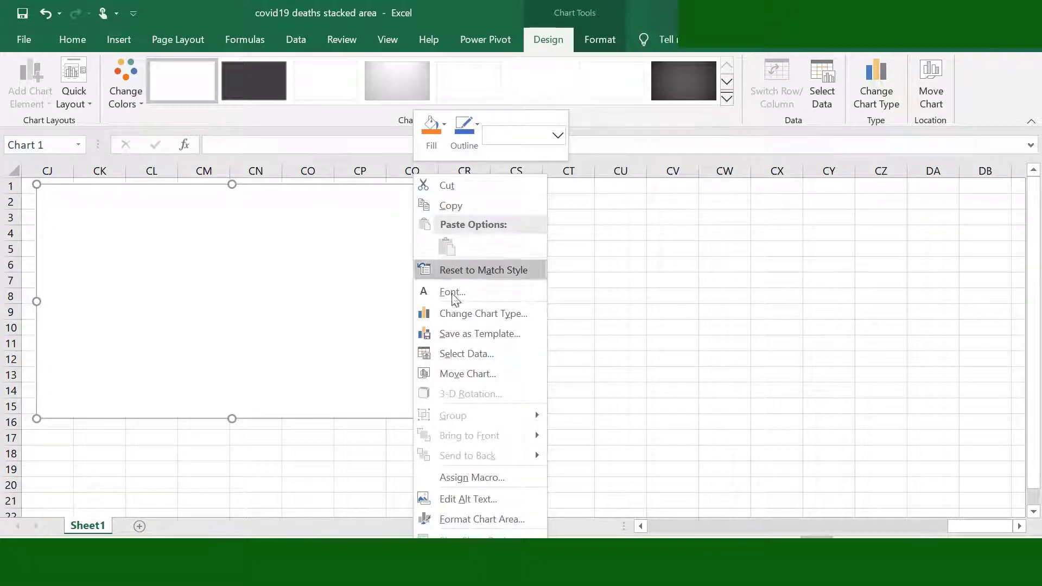
click(458, 352)
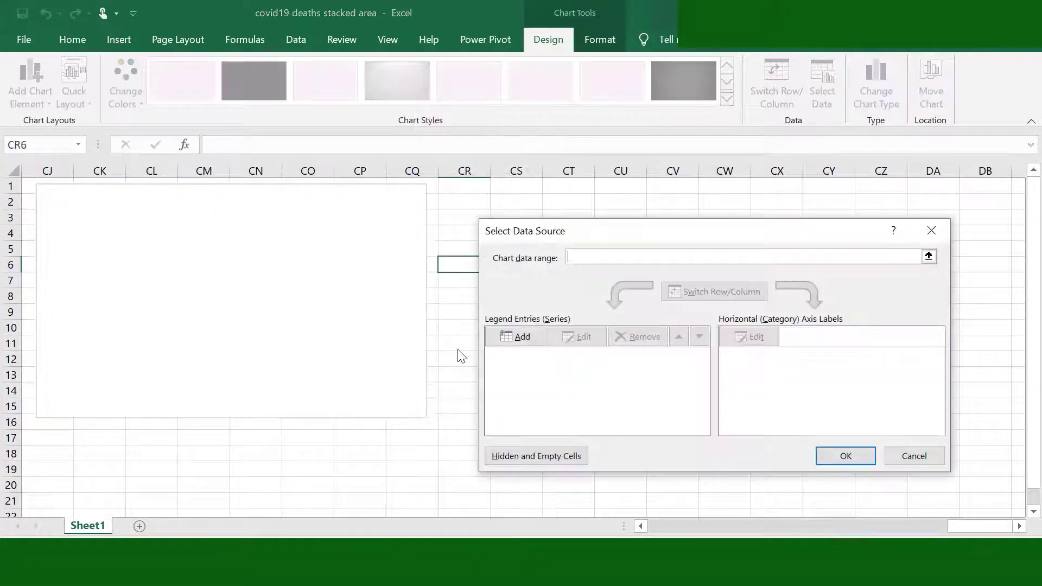
click(929, 258)
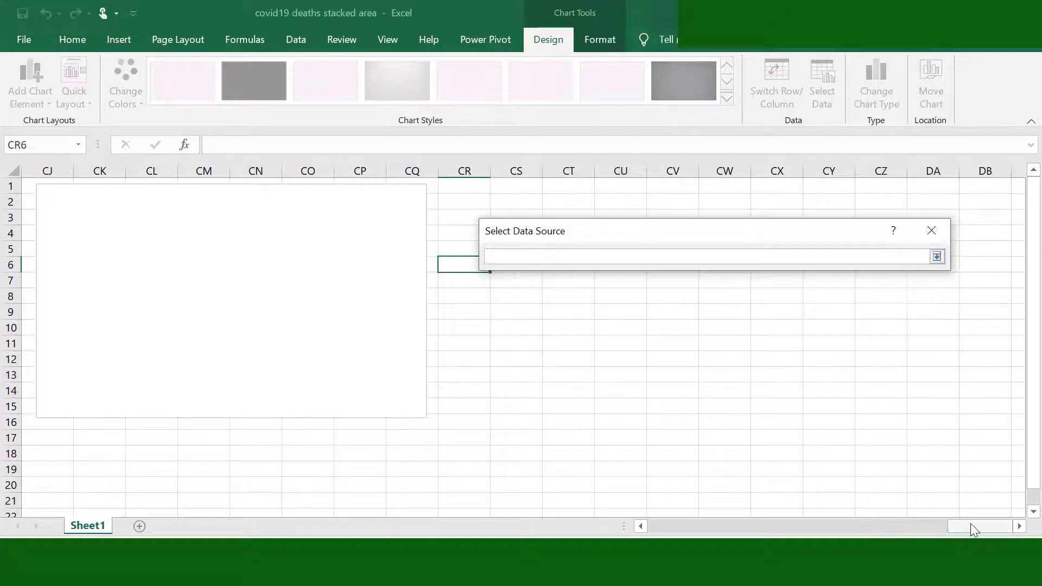
drag(971, 525, 473, 503)
drag(65, 185, 891, 342)
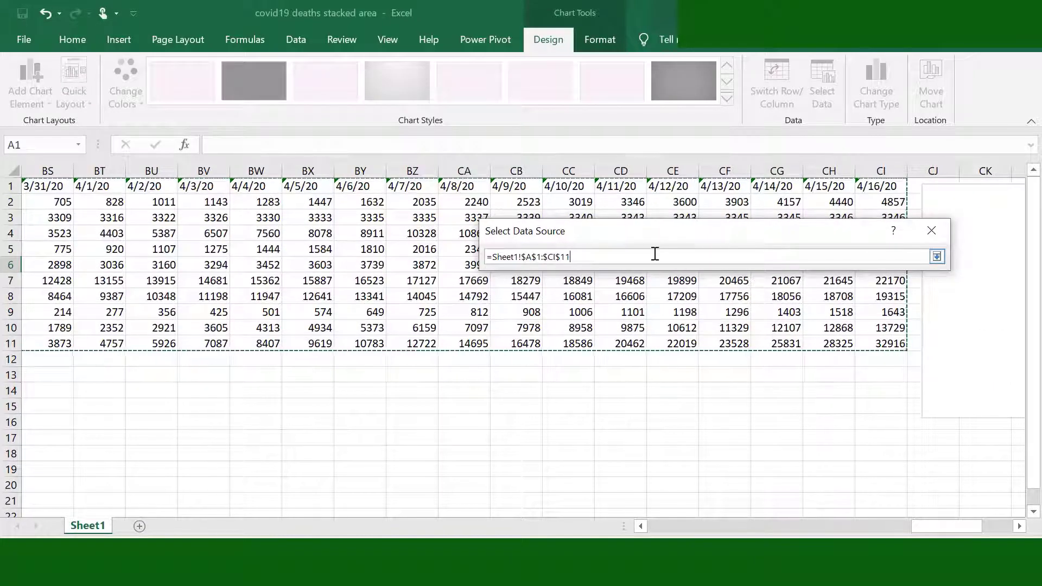
key(Return)
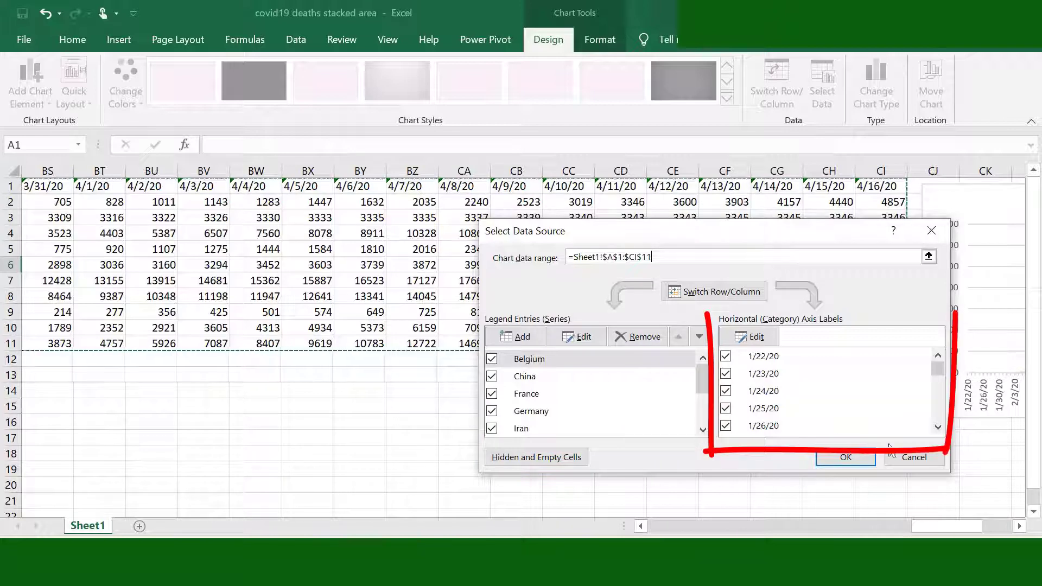
click(845, 457)
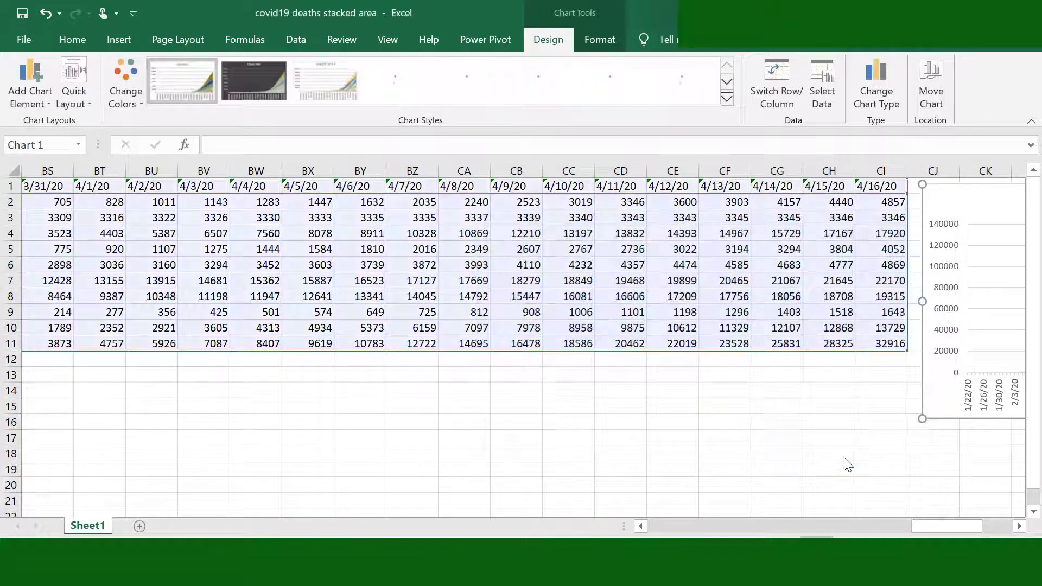
- Enlarge the area chart slightly to about row 17 and apply the eighth chart style with the dark gradient background
click(1019, 526)
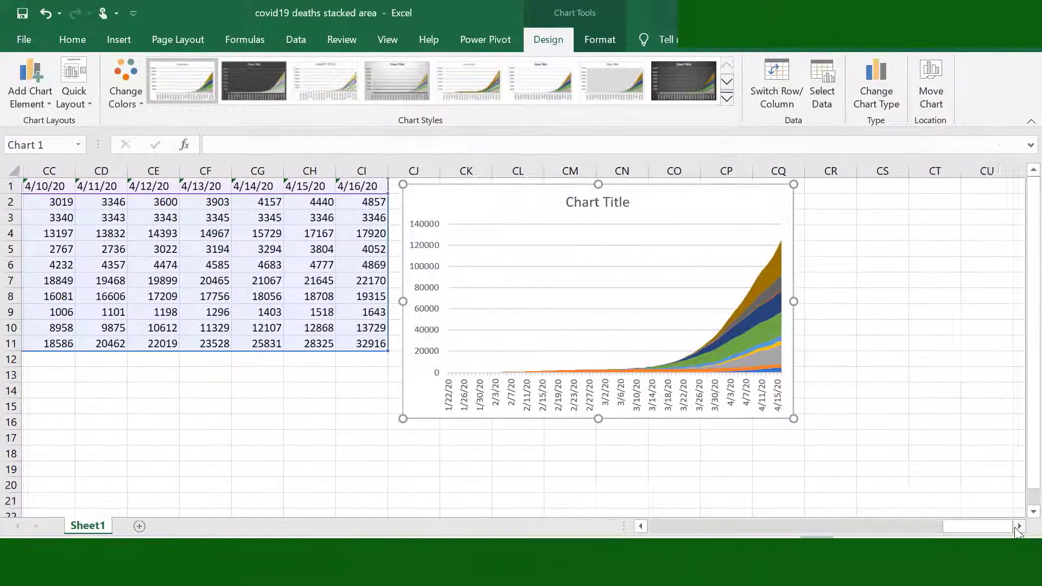
click(1018, 526)
drag(427, 419, 453, 448)
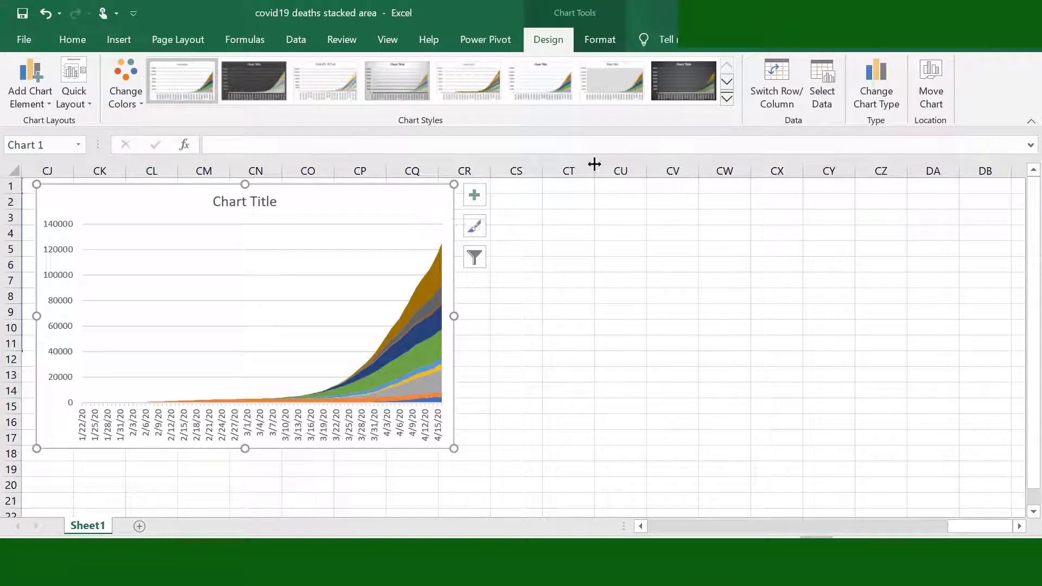
click(727, 99)
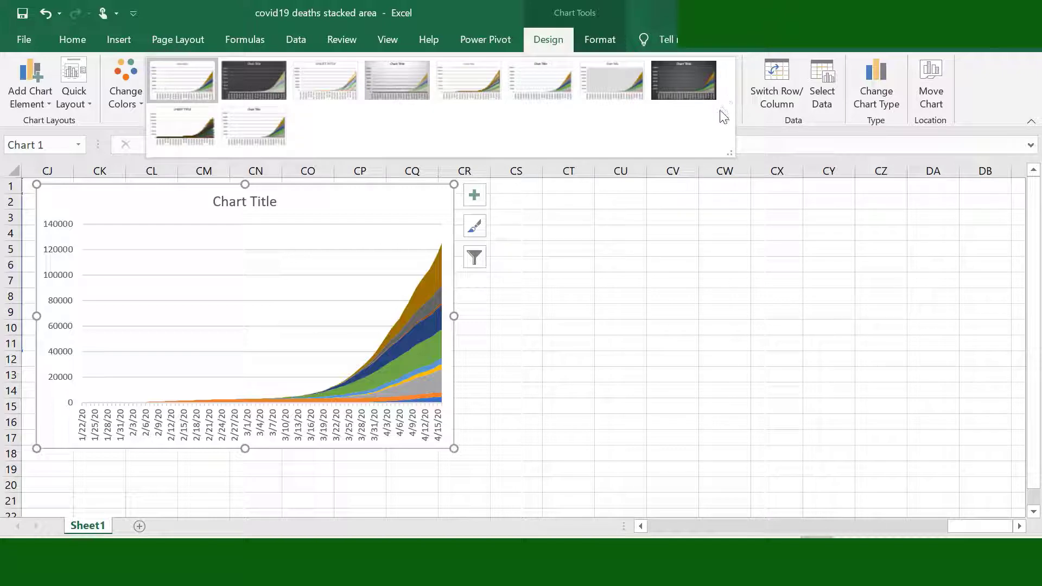
click(678, 80)
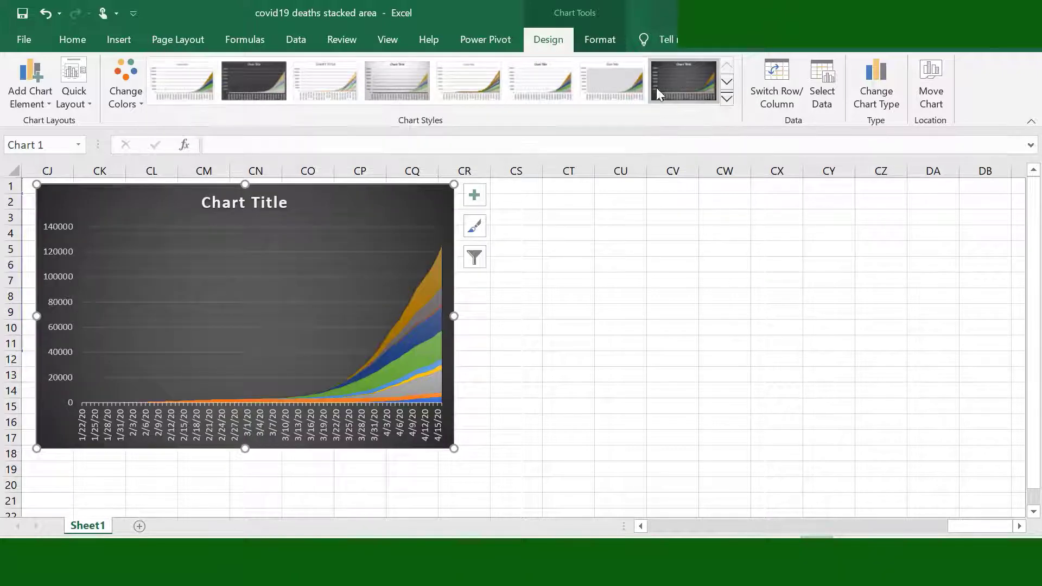
- Replace the area chart's placeholder title with "Coronavirus Deaths"
click(278, 205)
drag(279, 203, 221, 204)
text(C)
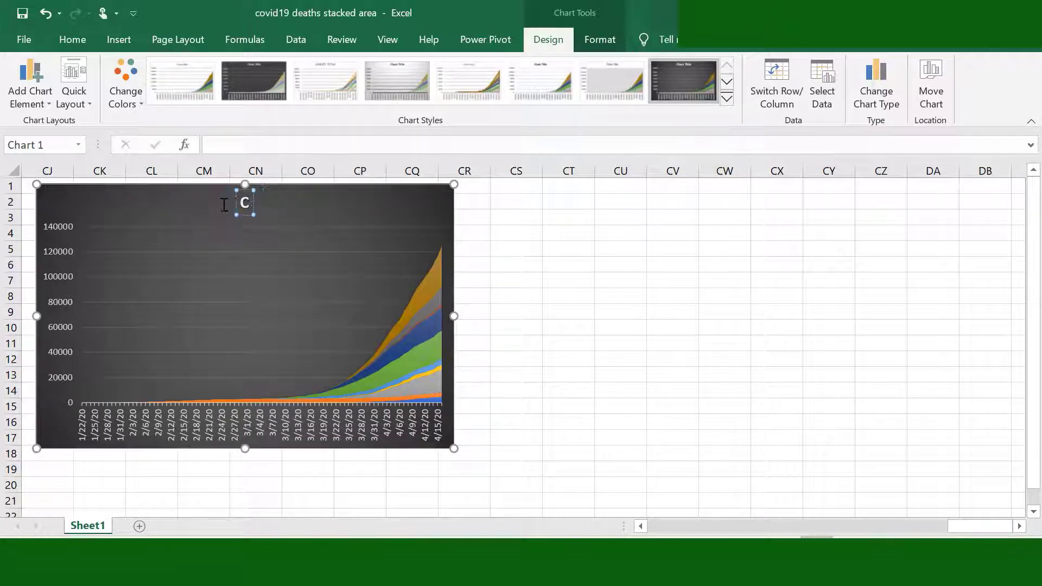
text(oronavirus Deaths)
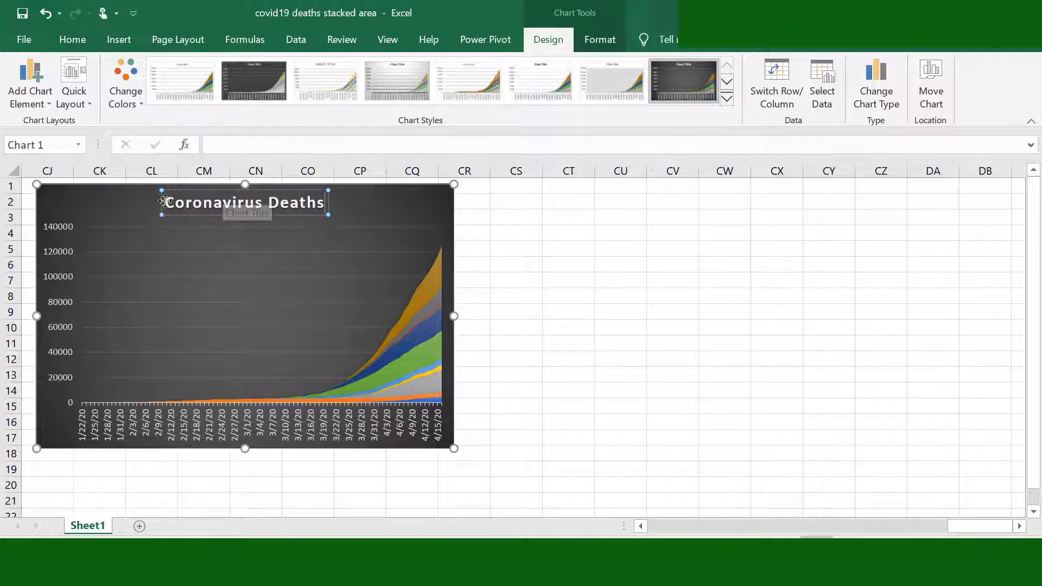
- Change the font color of the whole chart title to red
drag(164, 202, 325, 205)
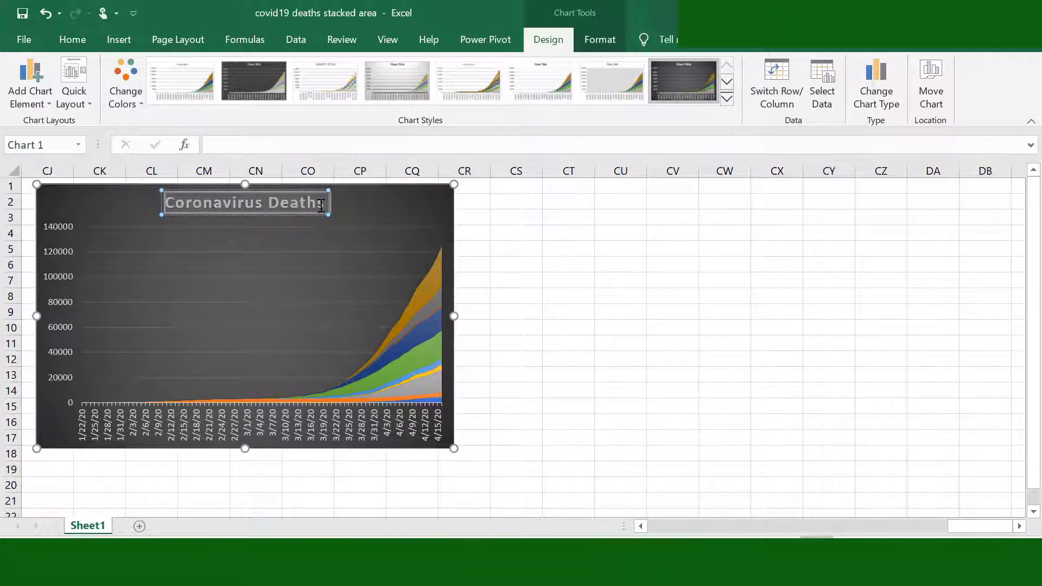
click(73, 44)
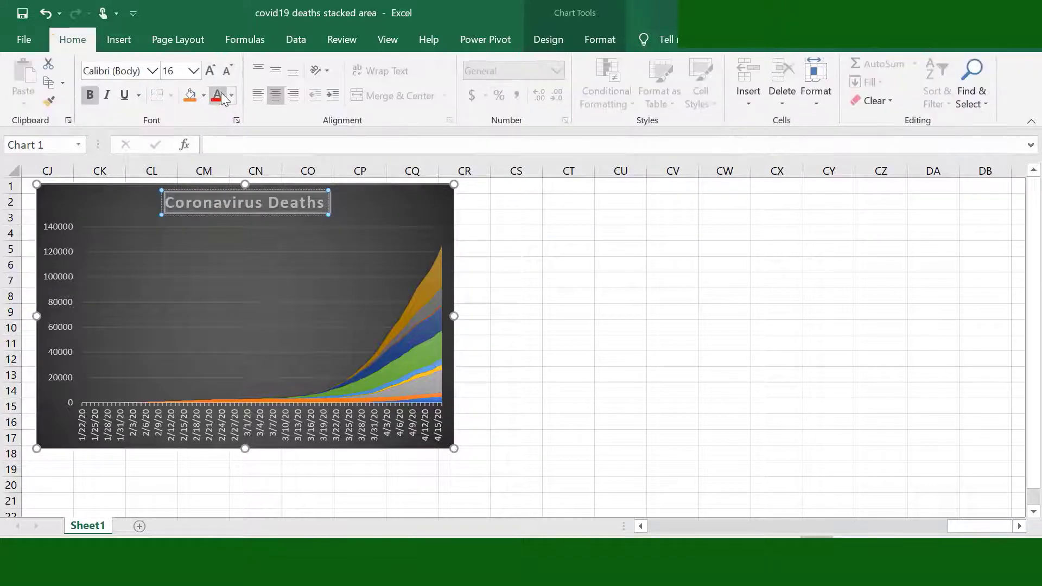
click(218, 95)
click(513, 221)
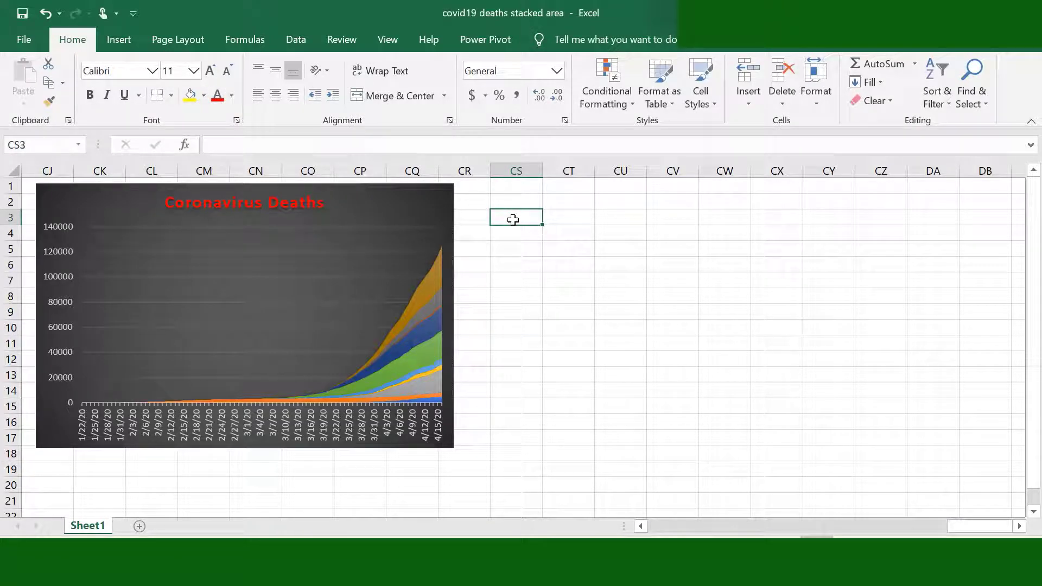
- Add a legend to the area chart using the Bottom position
click(401, 202)
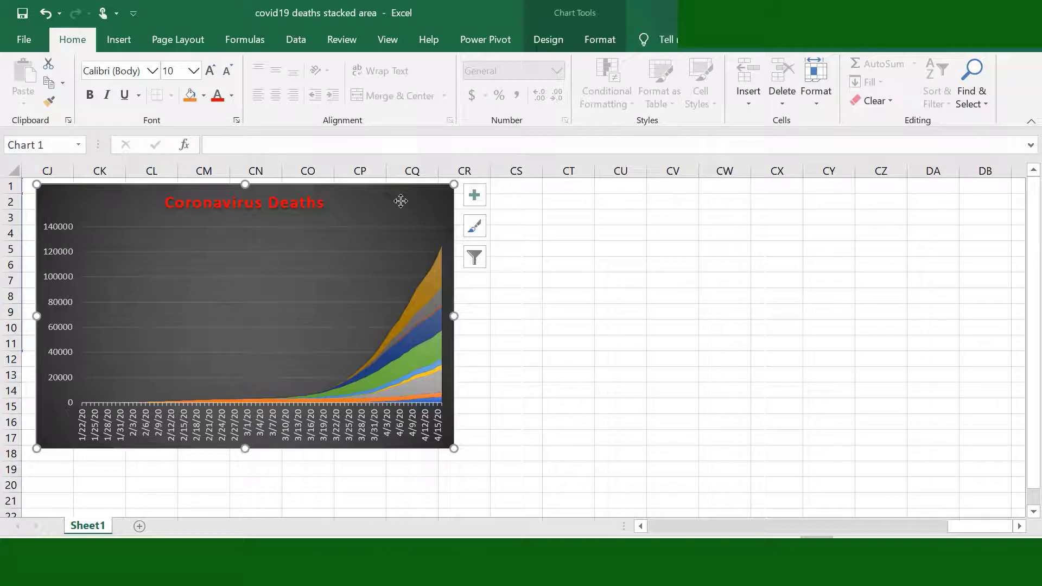
click(544, 42)
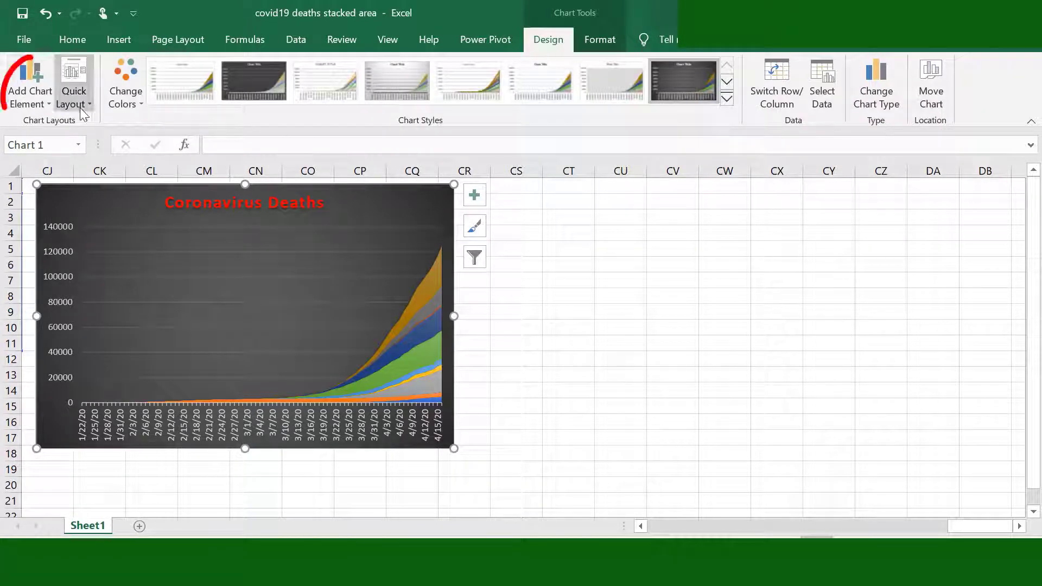
click(47, 103)
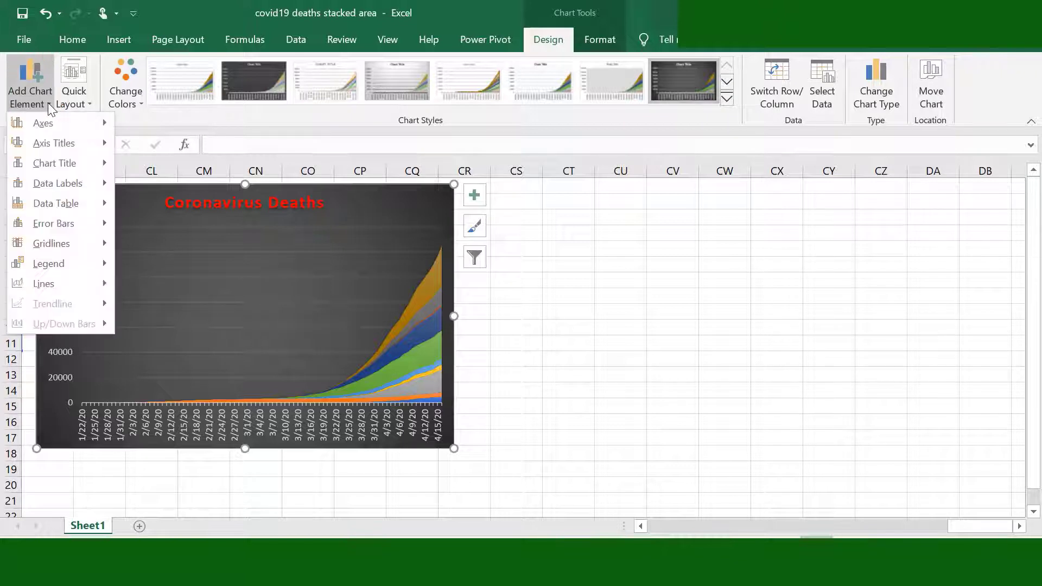
mouse_move(56, 263)
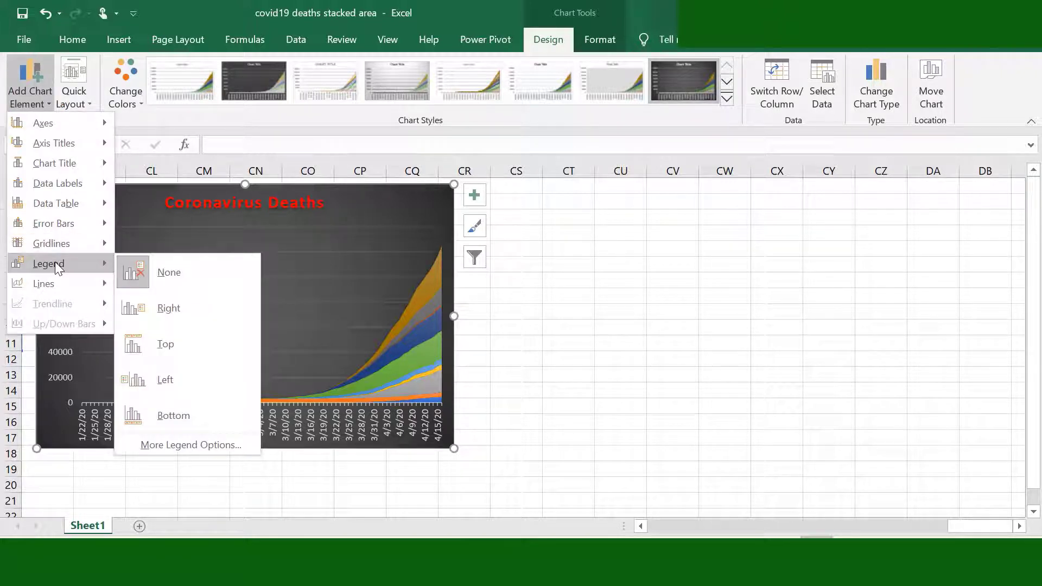
click(178, 416)
click(308, 485)
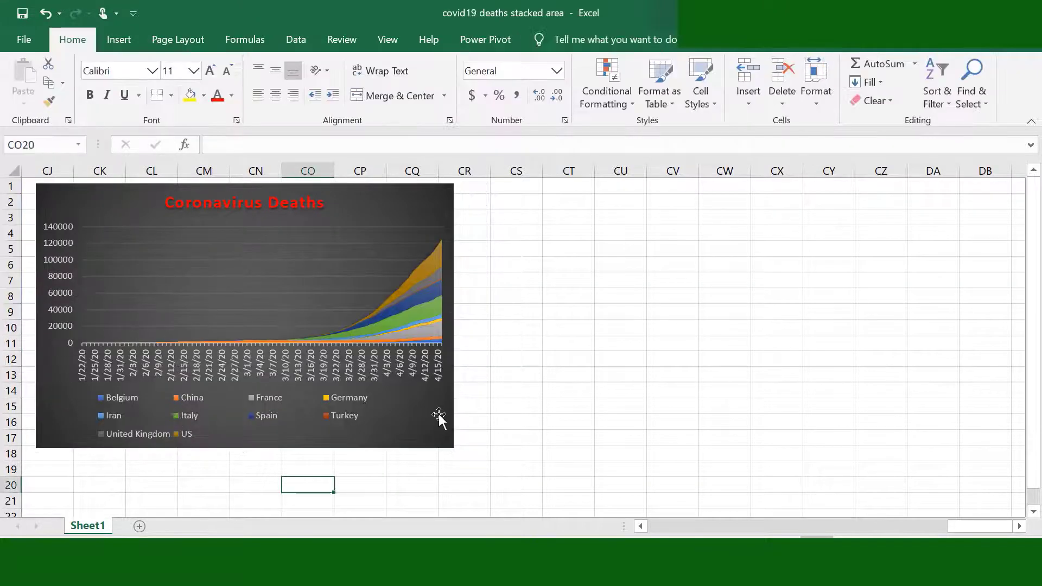
- Enlarge the area chart to about the middle of column CR and row 19 so the legend fits on one line
click(440, 419)
drag(454, 449, 480, 464)
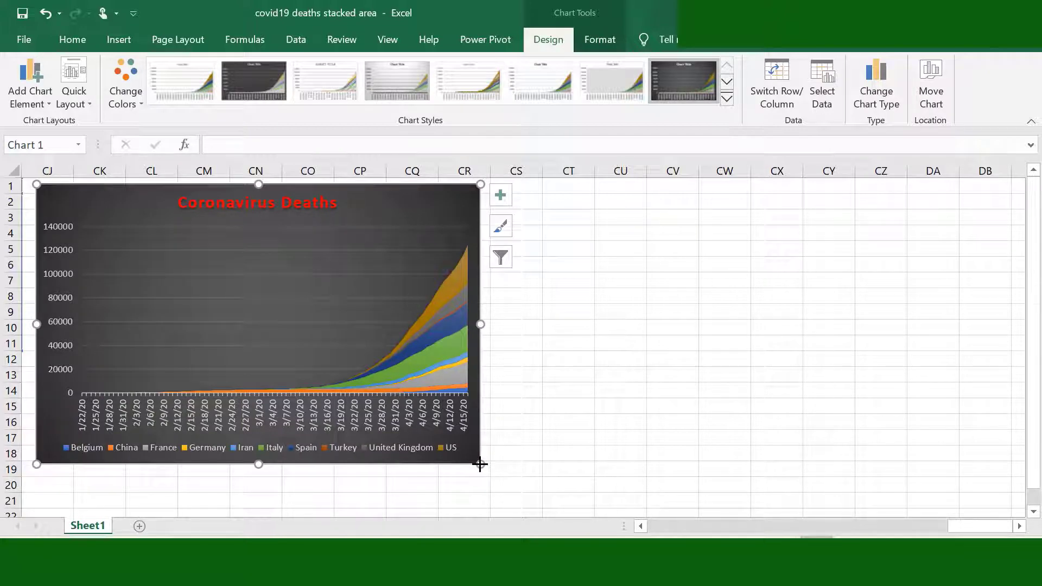
drag(480, 464, 483, 470)
- Insert an empty 2-D Stacked Line chart and place it beside the area chart, starting at cell CS1
click(533, 200)
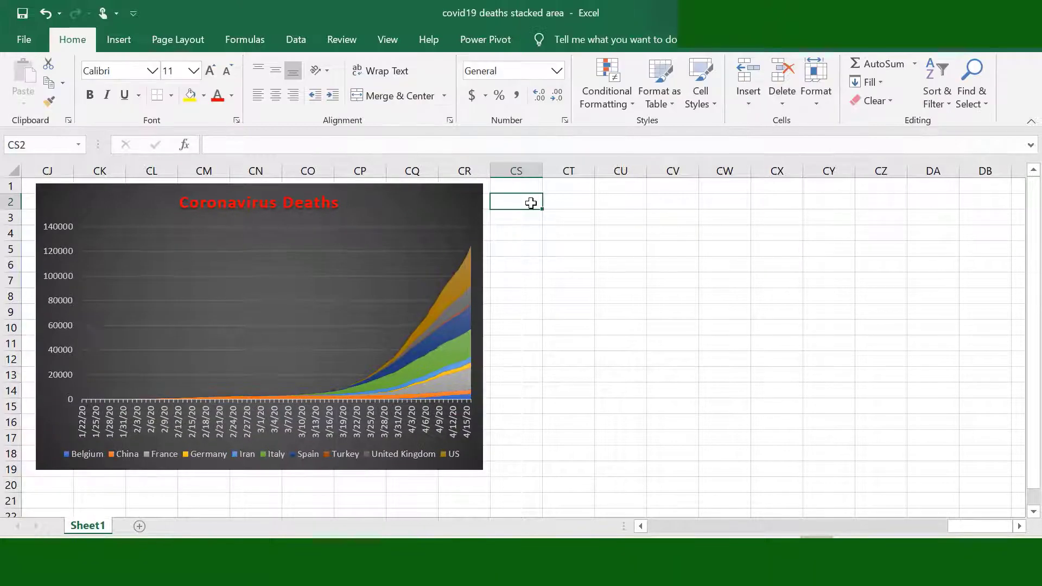
click(111, 38)
click(498, 81)
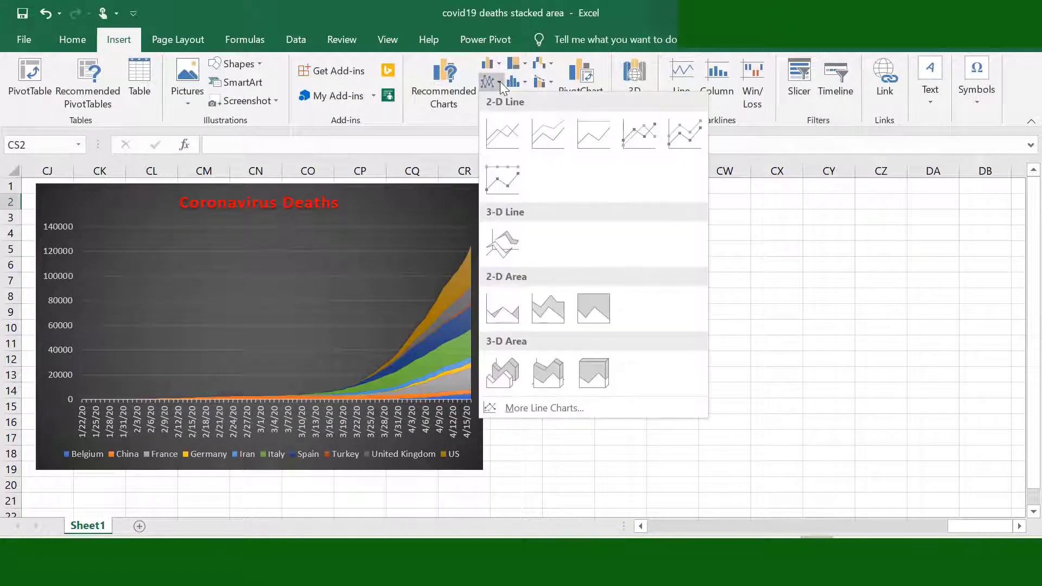
click(542, 130)
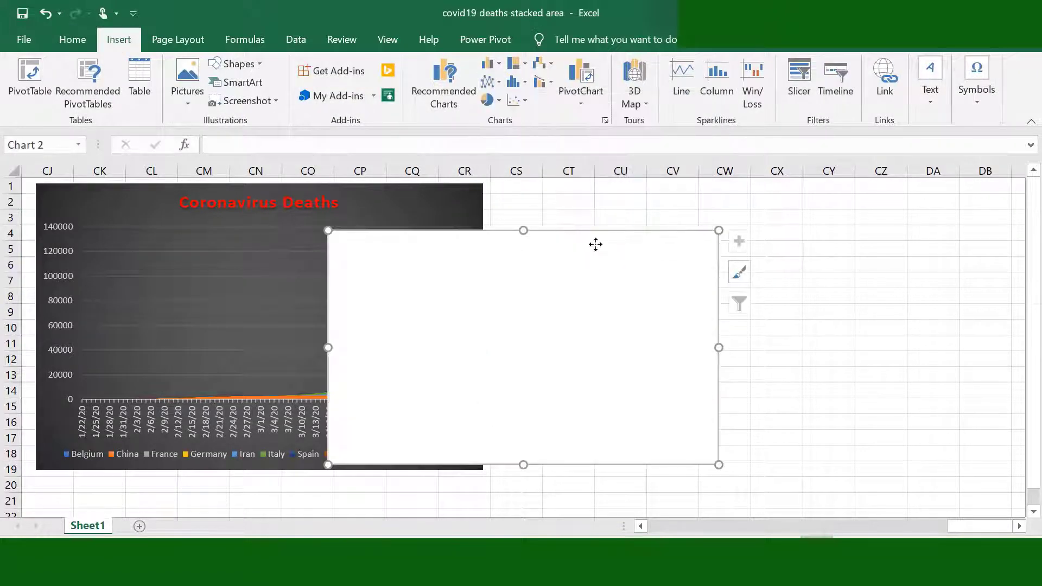
- Set the line chart's data source to the full country-by-date deaths table in rows 1 to 11
right_click(872, 191)
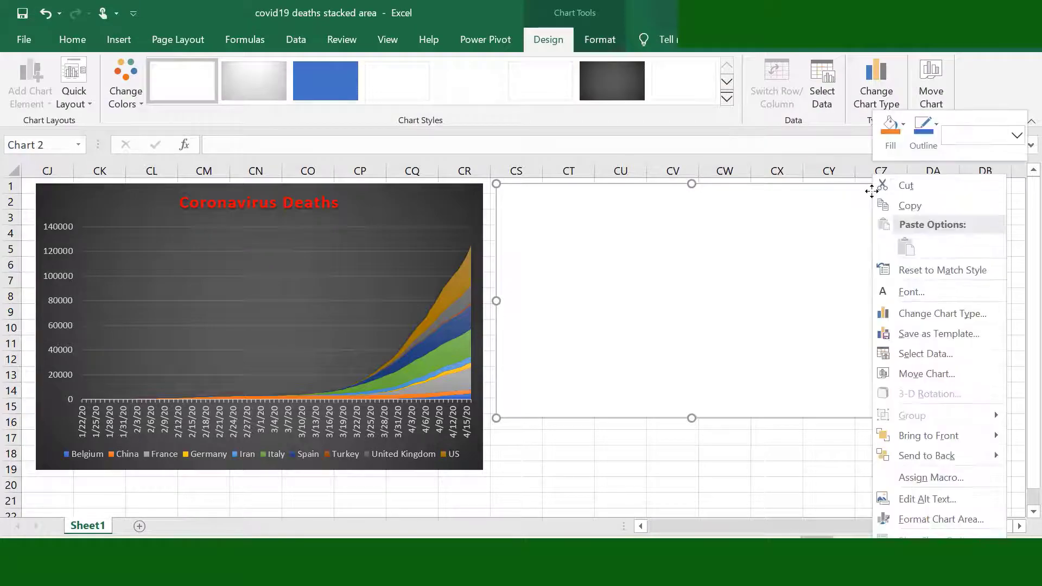
click(922, 353)
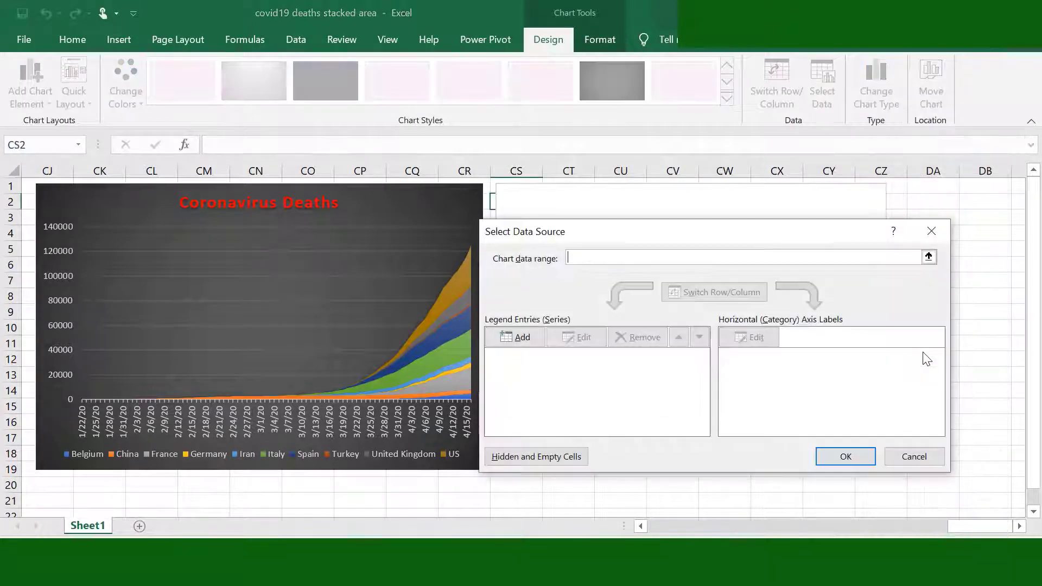
click(934, 257)
click(390, 486)
key(Left)
key(Left)
key(Left)
key(Left)
key(Left)
key(Left)
key(Left)
key(Left)
key(Left)
key(Left)
key(Left)
key(Left)
key(Left)
key(Left)
key(Left)
key(Left)
key(Left)
key(Left)
key(Left)
key(Left)
drag(54, 186, 1033, 353)
click(845, 457)
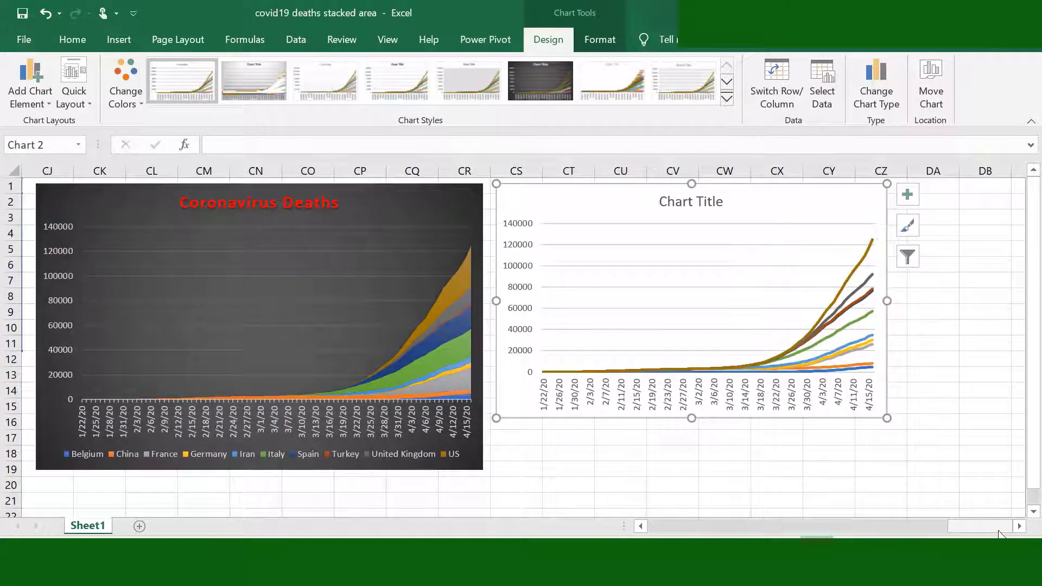
- Apply the dark gray gradient chart style to the line chart and enlarge it to about the right edge of column CZ and row 18
click(553, 72)
drag(887, 418, 922, 449)
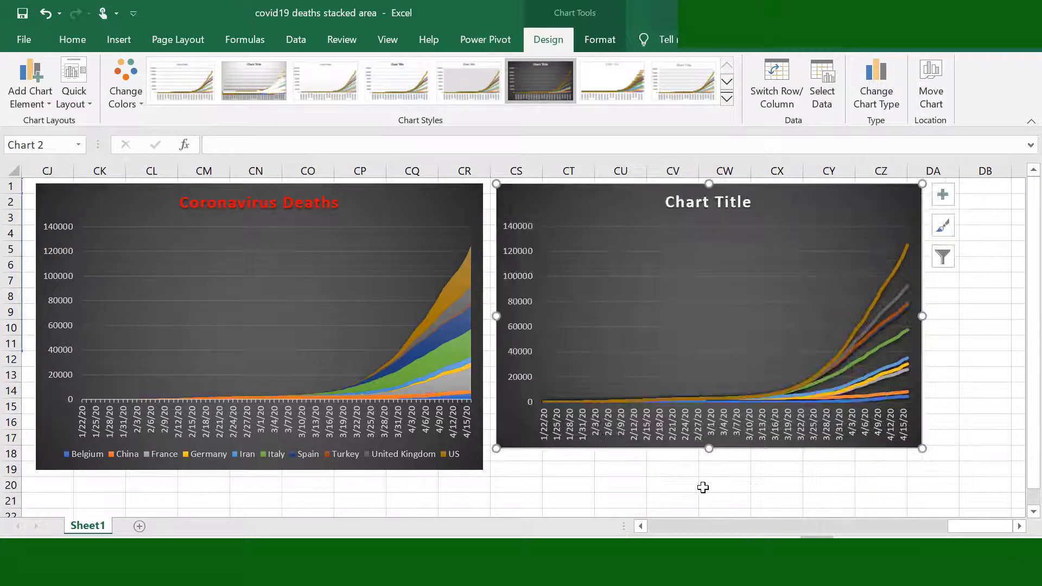
click(703, 488)
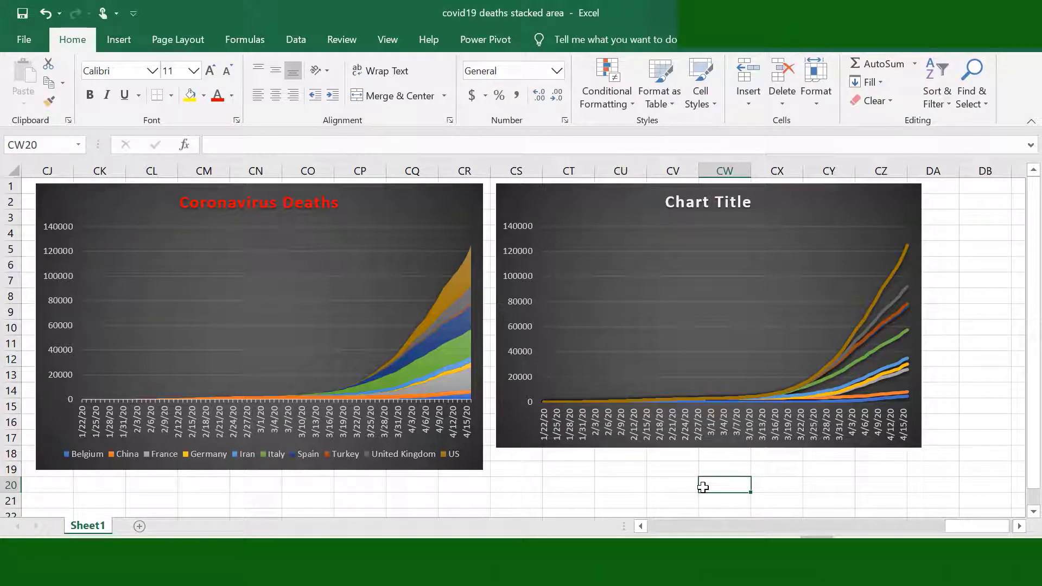
- Delete the line chart beside the area chart
click(595, 201)
key(Delete)
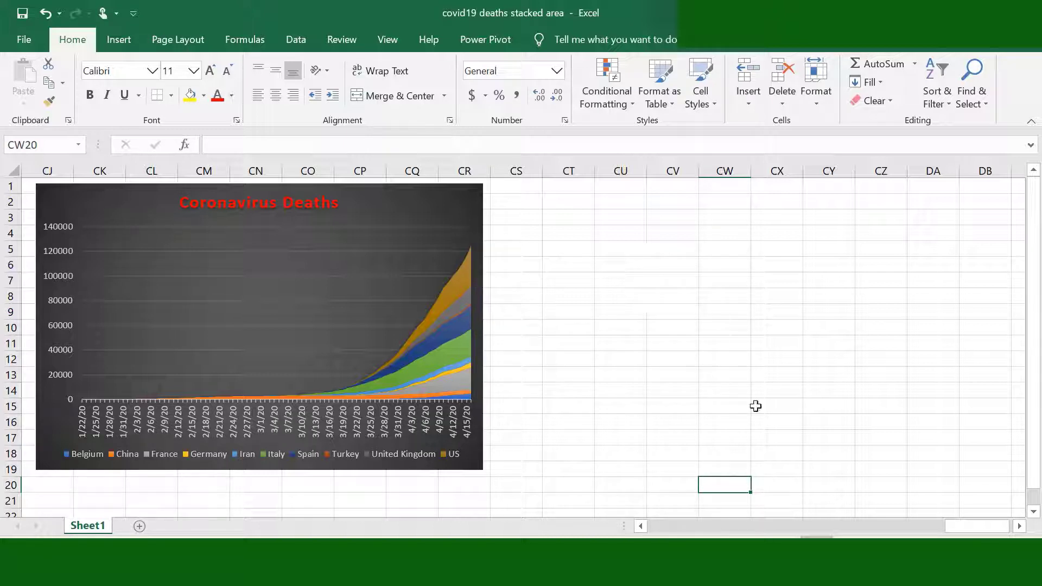
- Total the 4/16/20 deaths of all countries in cell CI12 with AutoSum
scroll(981, 529, left, 1)
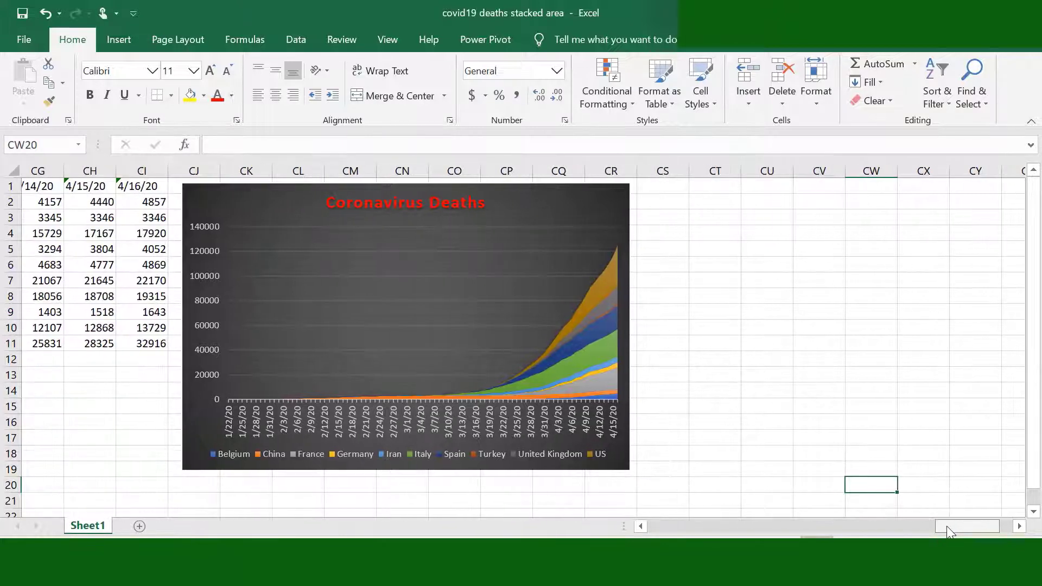
click(144, 355)
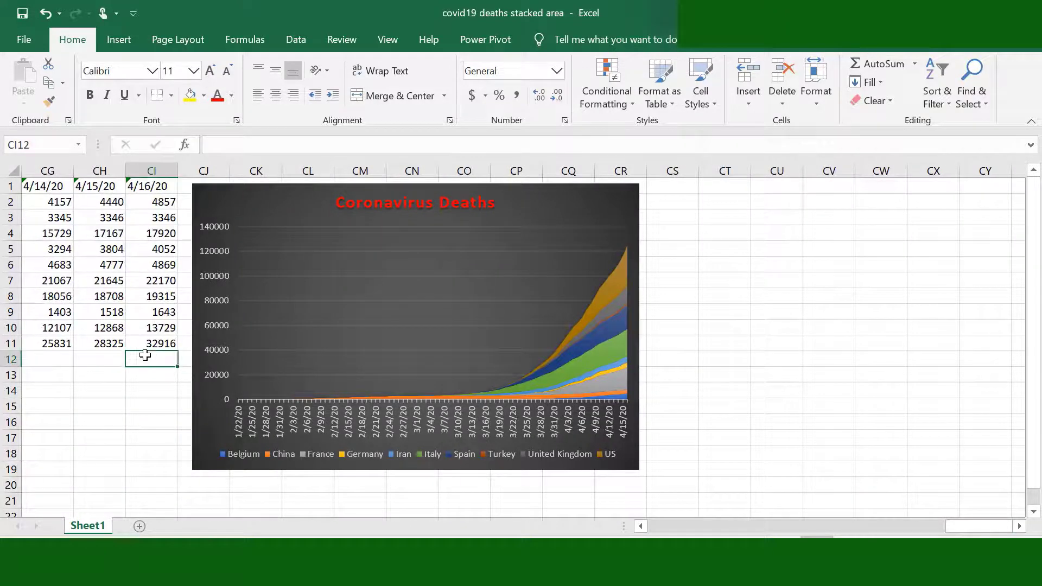
click(857, 64)
key(Return)
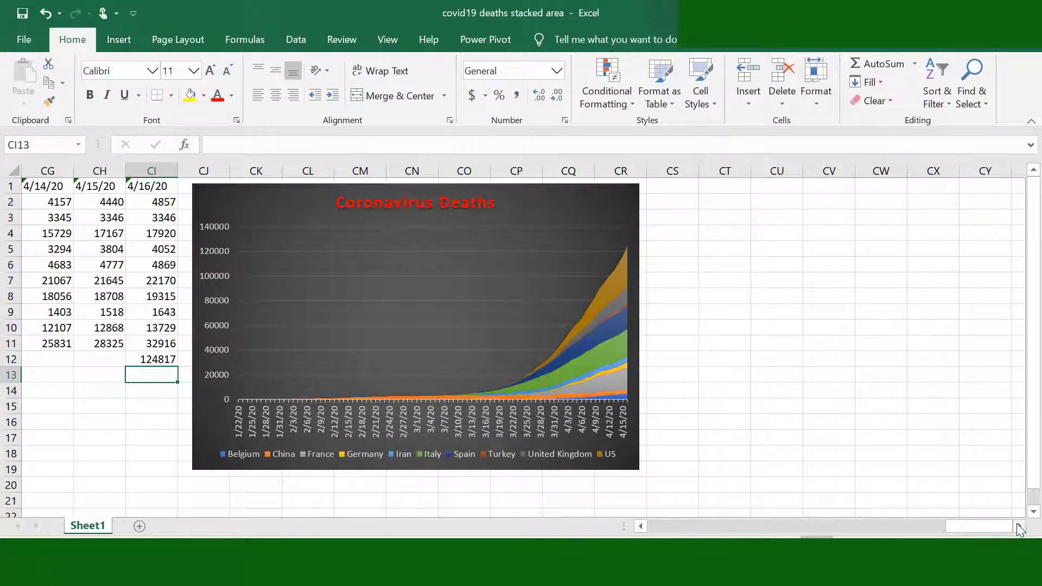
- Open the area chart's filter and deselect all date categories
click(1018, 526)
click(1019, 526)
click(1018, 526)
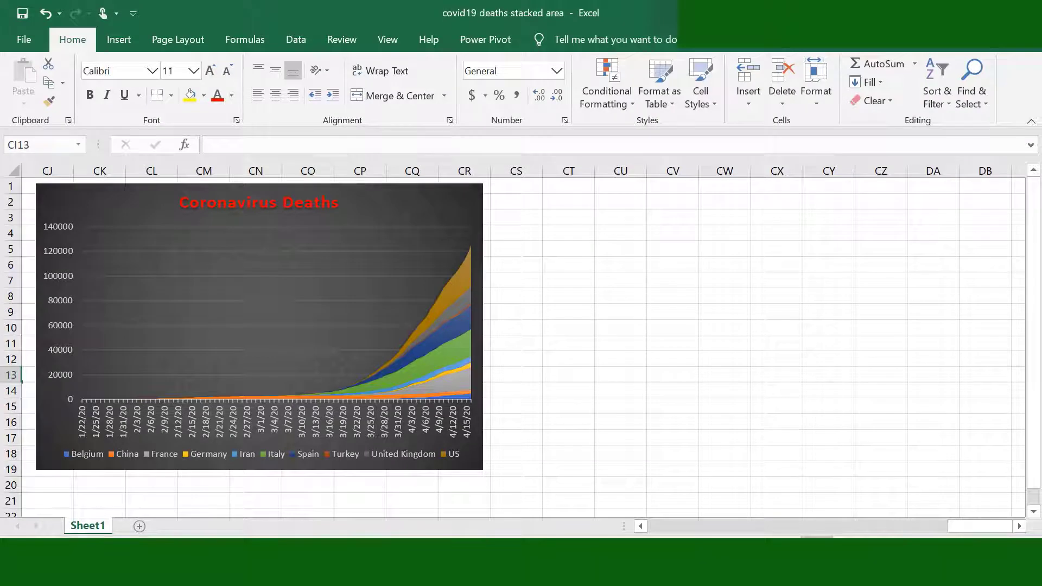
click(467, 196)
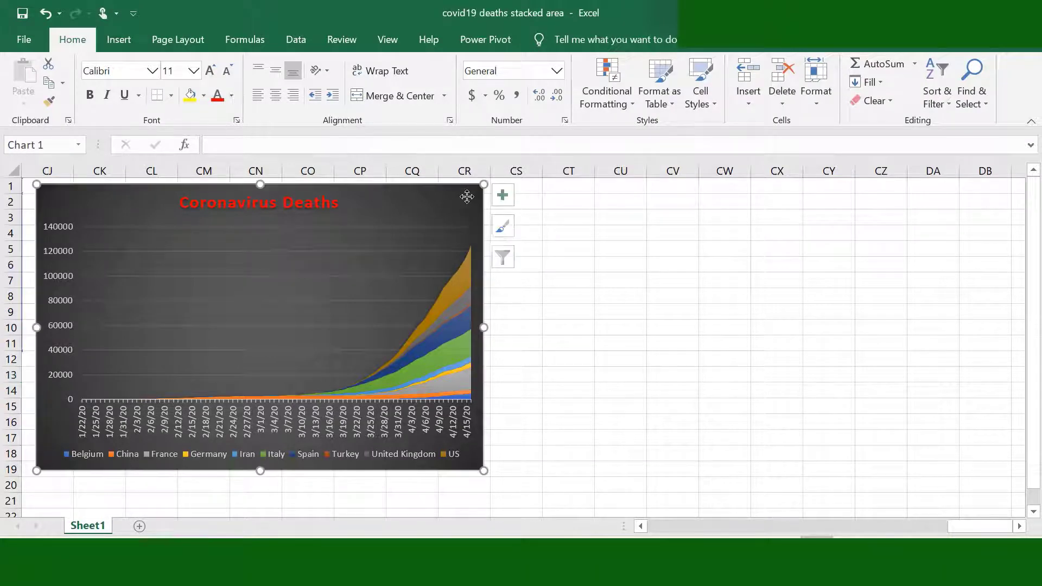
click(504, 256)
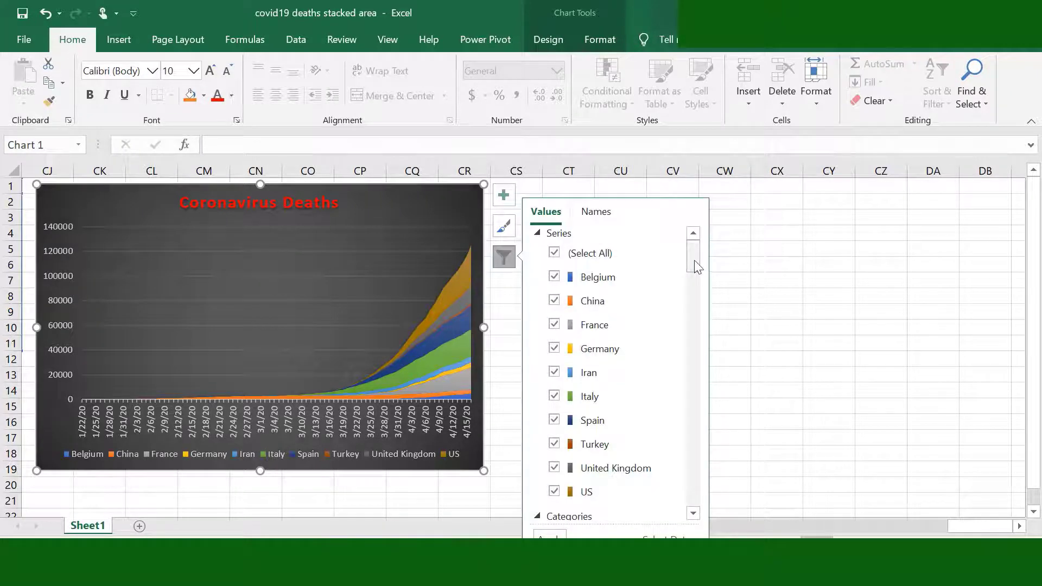
drag(694, 259, 688, 300)
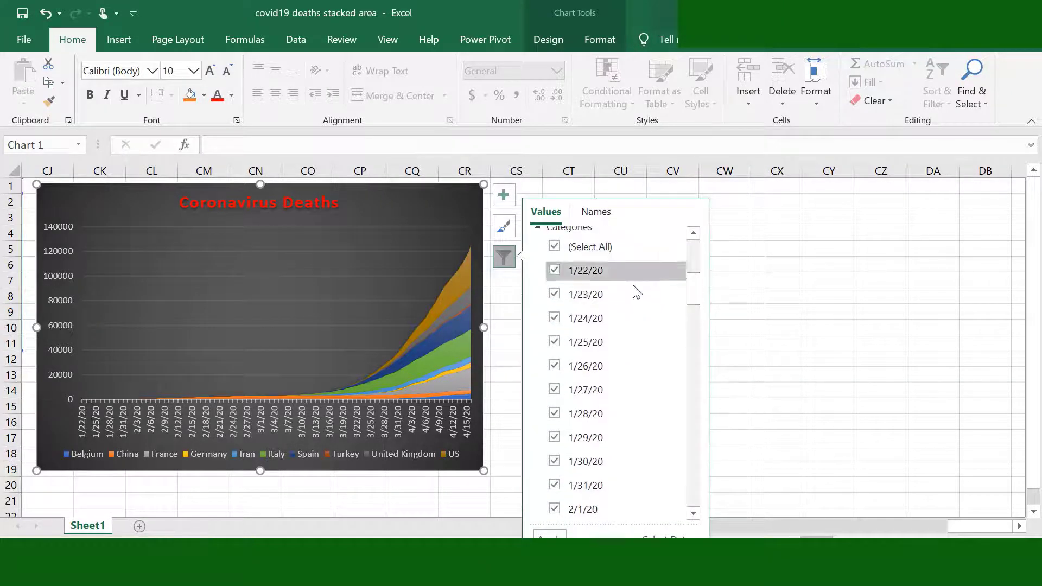
scroll(689, 290, up, 1)
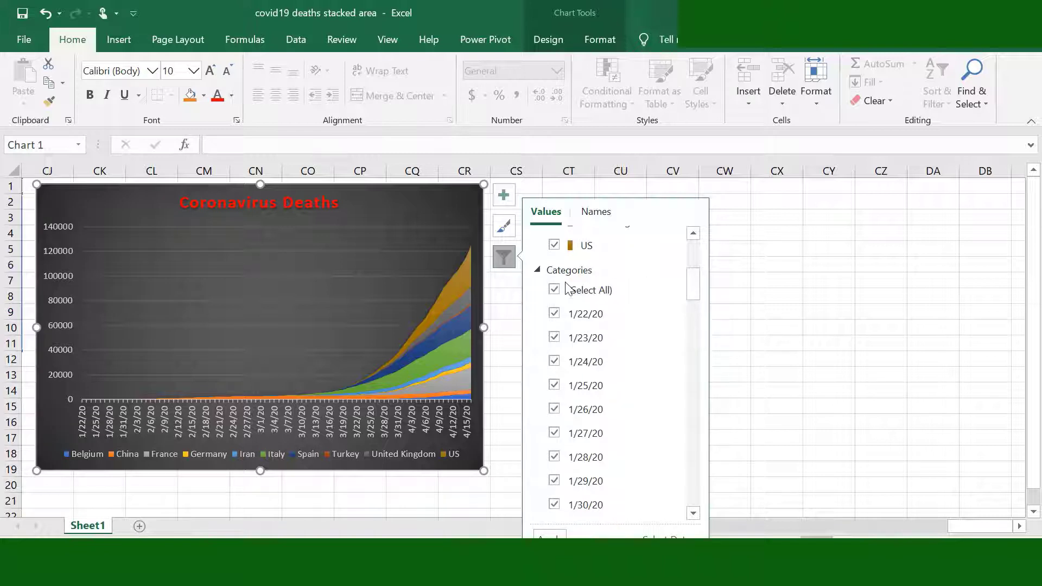
click(554, 290)
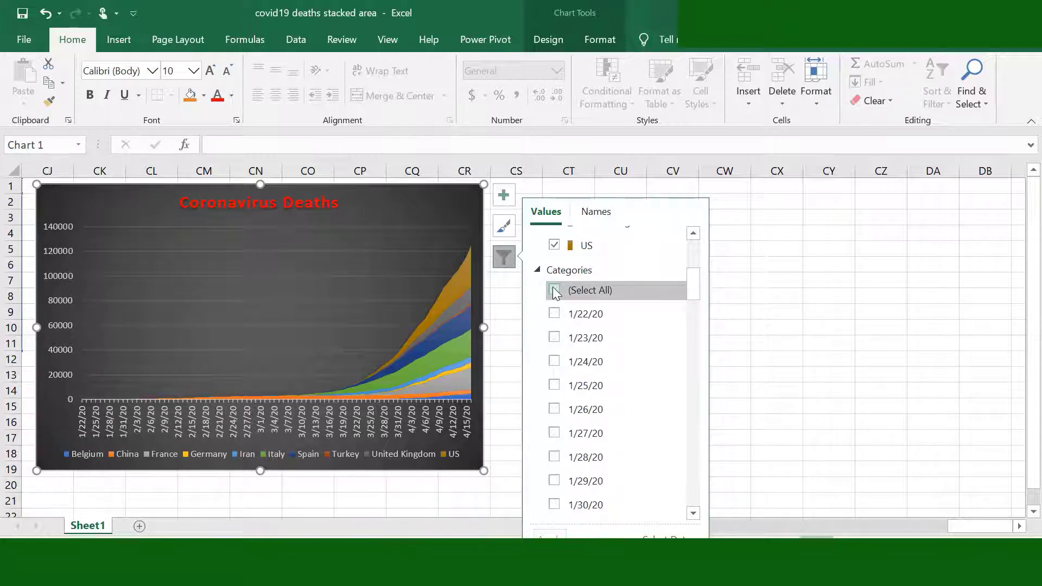
- Filter the area chart to the dates 1/22/20 through 2/29/20 and apply the filter
click(555, 315)
click(553, 339)
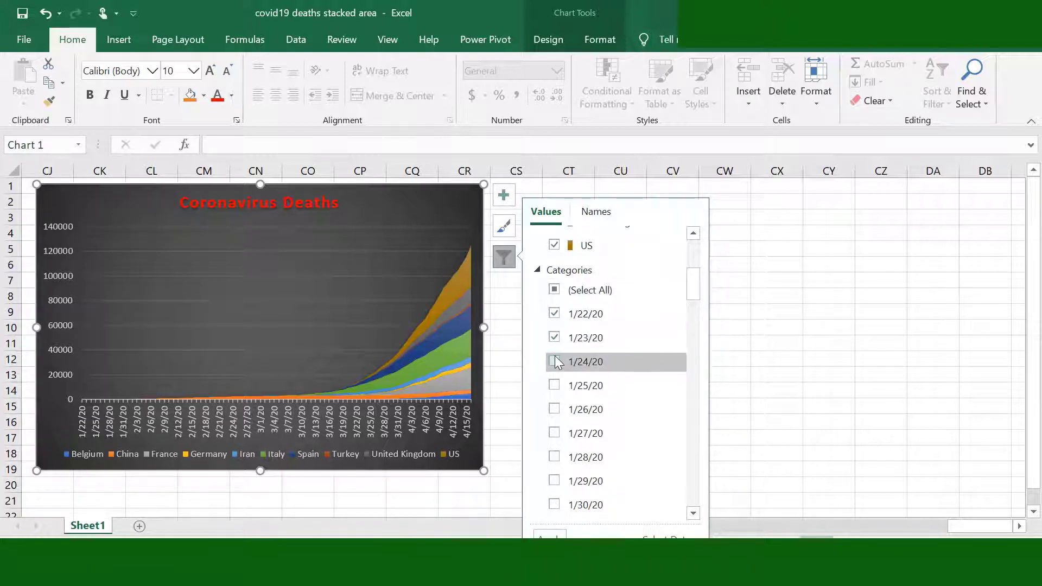
click(554, 362)
scroll(555, 353, down, 1)
click(555, 346)
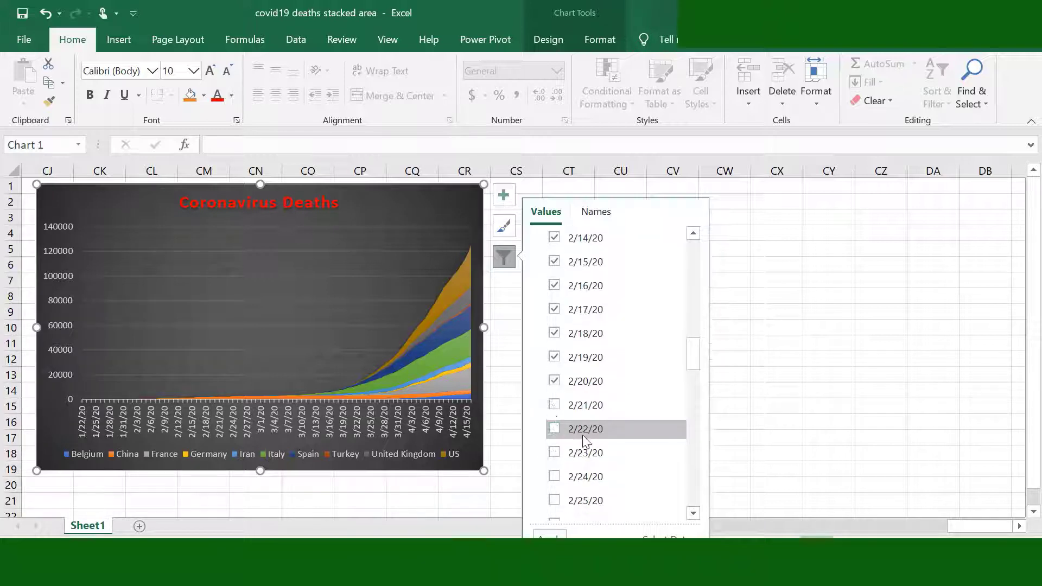
click(584, 441)
scroll(558, 416, down, 1)
click(555, 408)
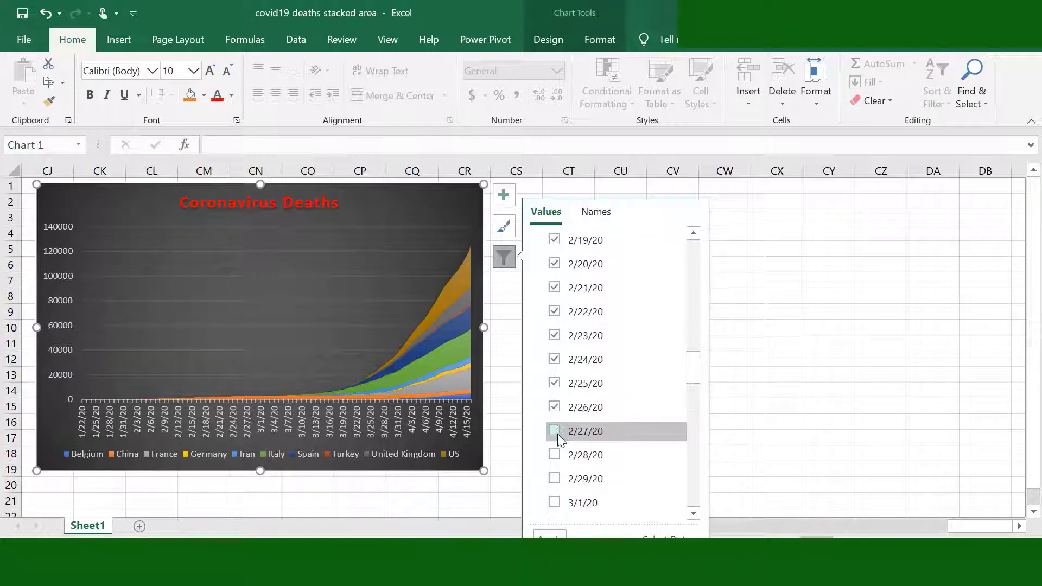
click(556, 433)
scroll(556, 436, down, 1)
click(556, 419)
click(558, 436)
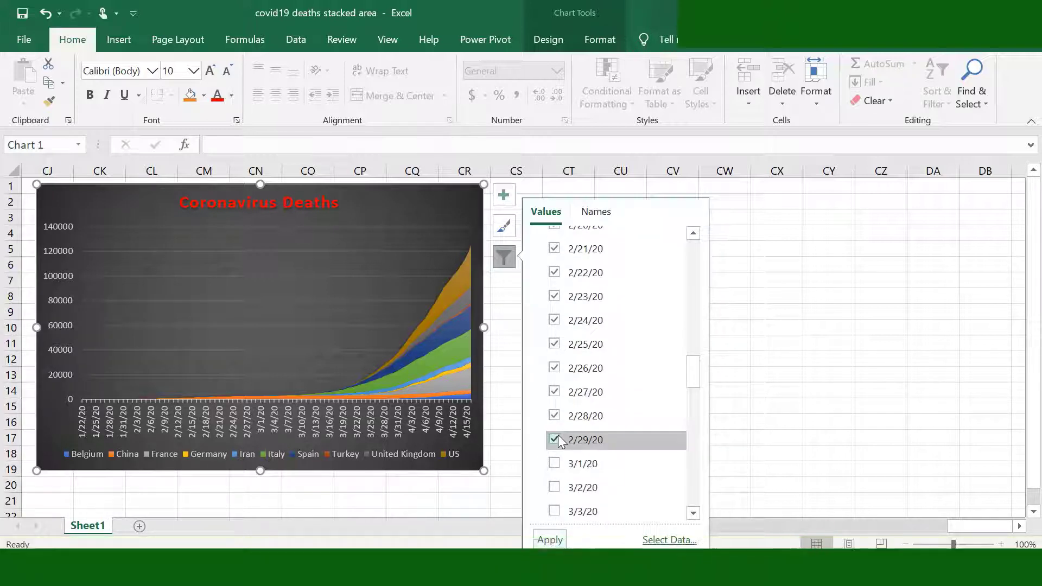
click(549, 539)
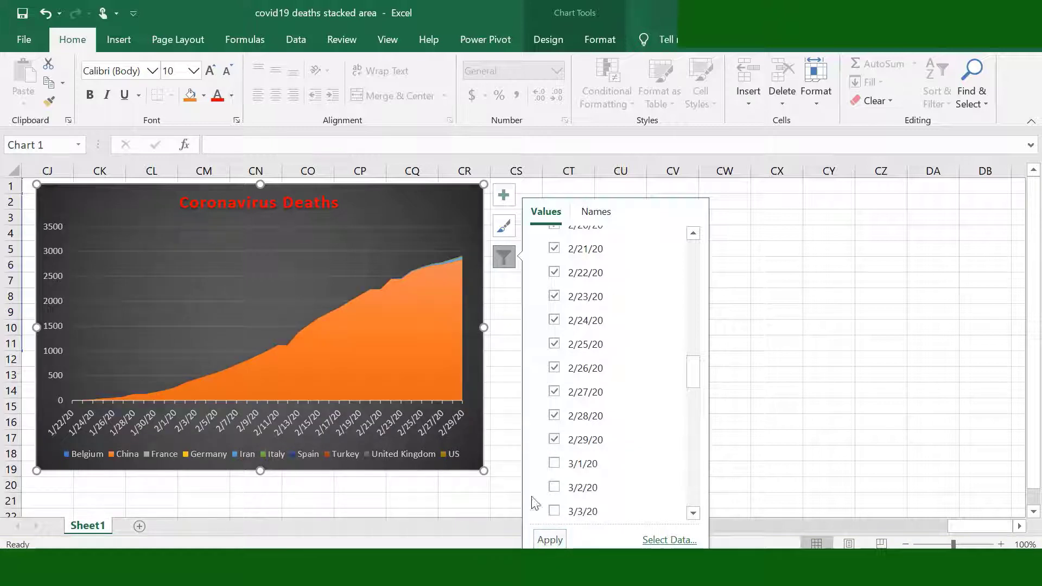
click(461, 198)
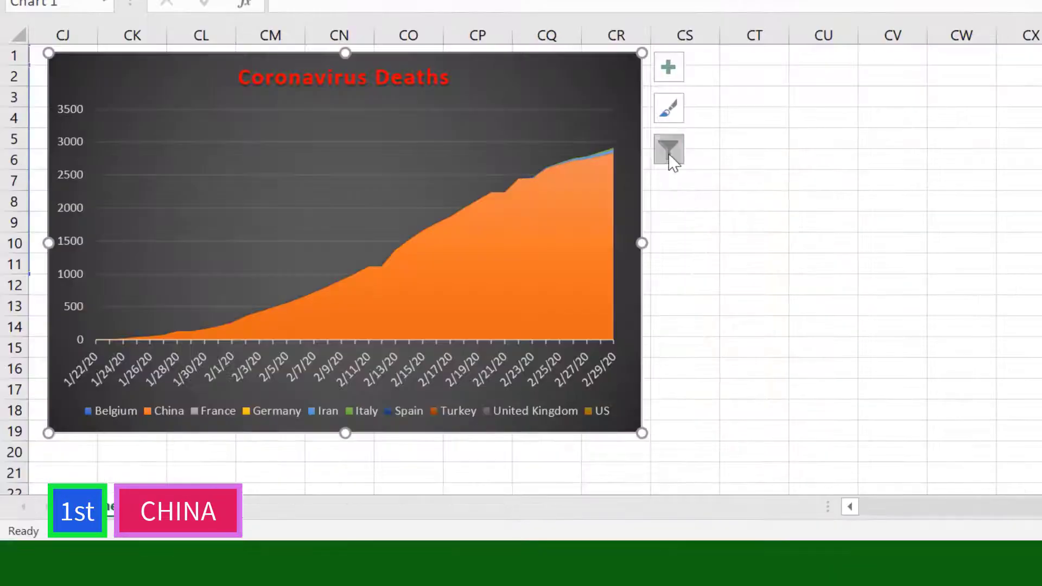
- Reopen the area chart's filter and clear every selected date category
click(668, 152)
scroll(819, 367, down, 3)
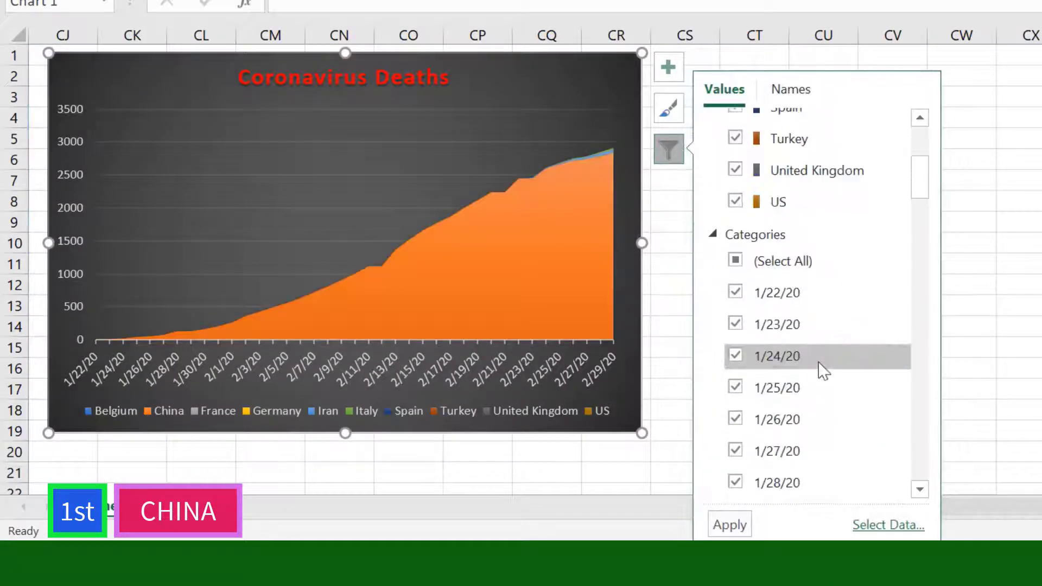
click(741, 259)
- Filter the area chart to the dates 3/1/20 through 3/19/20 and apply the filter
scroll(738, 411, down, 8)
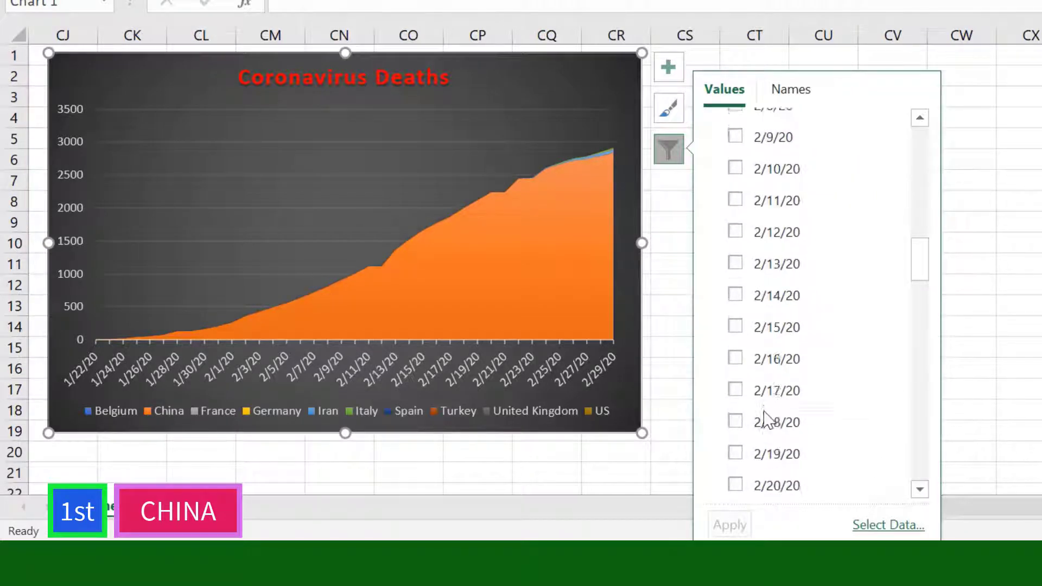
scroll(765, 420, down, 7)
click(735, 178)
click(734, 211)
click(735, 242)
scroll(749, 225, down, 1)
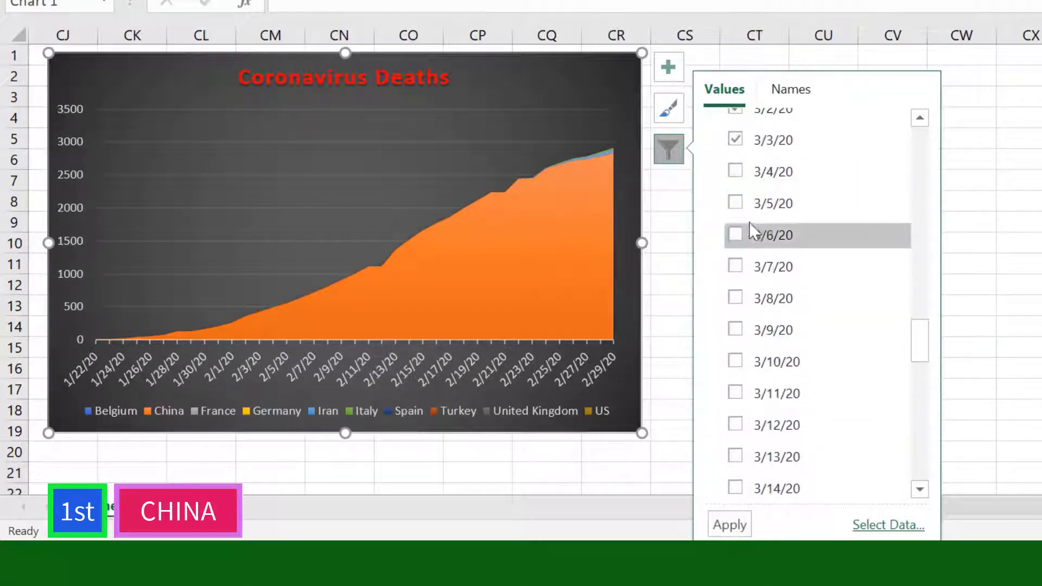
click(734, 172)
click(735, 203)
click(734, 235)
click(735, 266)
click(735, 297)
click(735, 329)
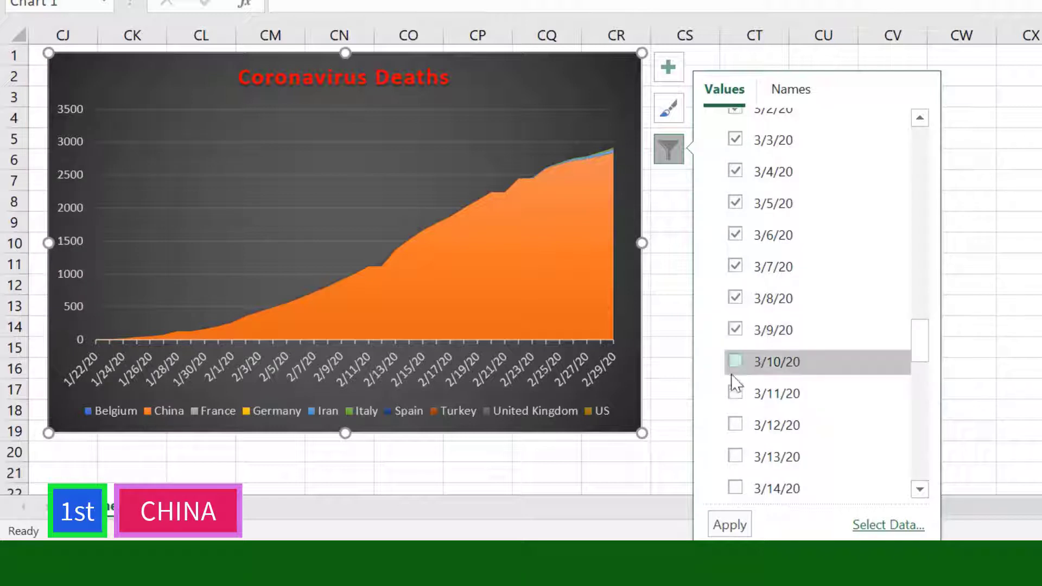
click(735, 362)
scroll(738, 396, down, 2)
click(735, 319)
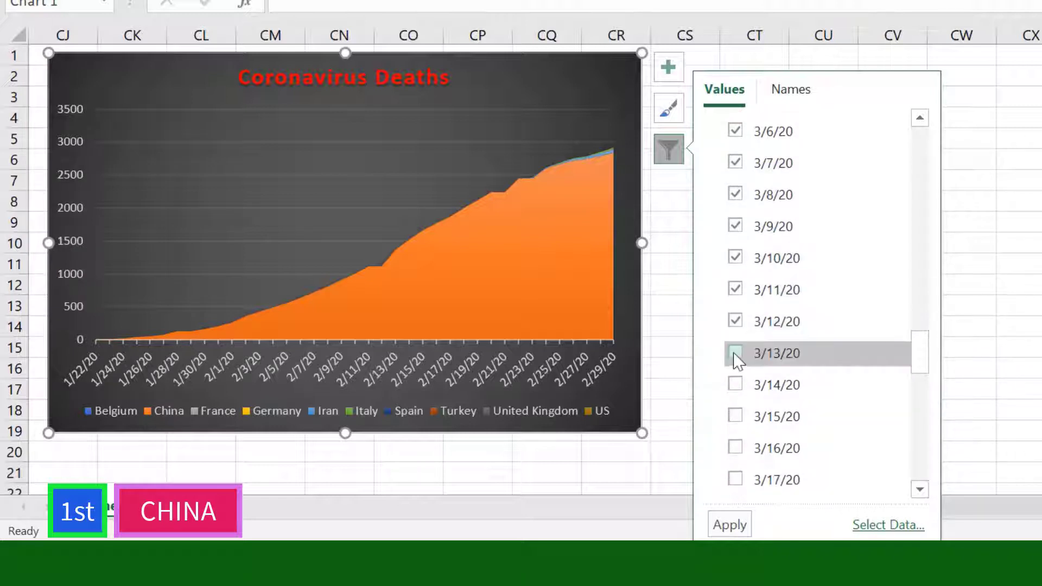
click(735, 351)
click(735, 383)
scroll(738, 380, down, 1)
click(734, 365)
click(753, 401)
click(735, 422)
scroll(734, 380, down, 1)
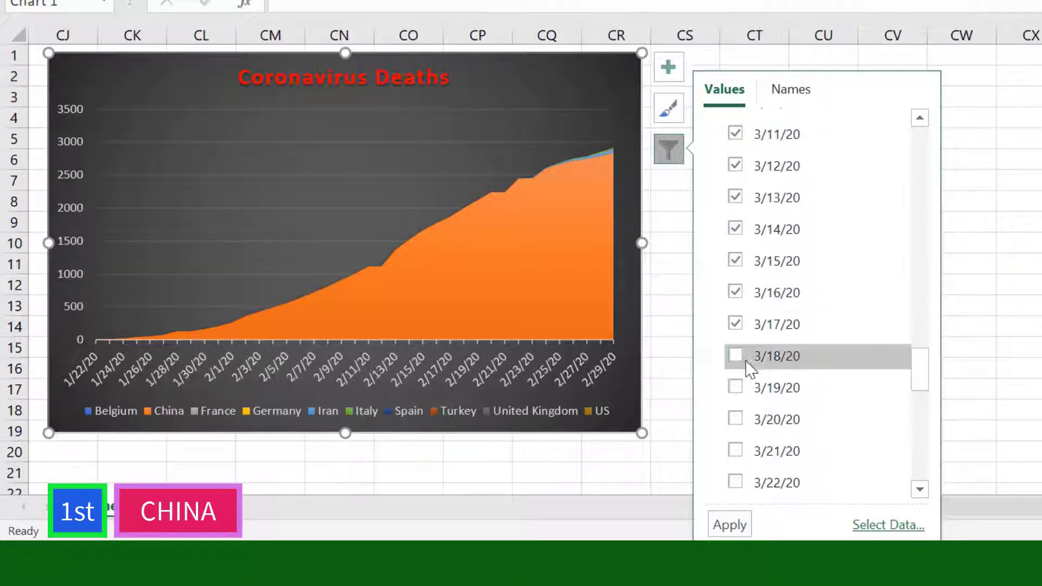
click(735, 354)
click(740, 381)
scroll(741, 386, down, 1)
scroll(741, 382, down, 1)
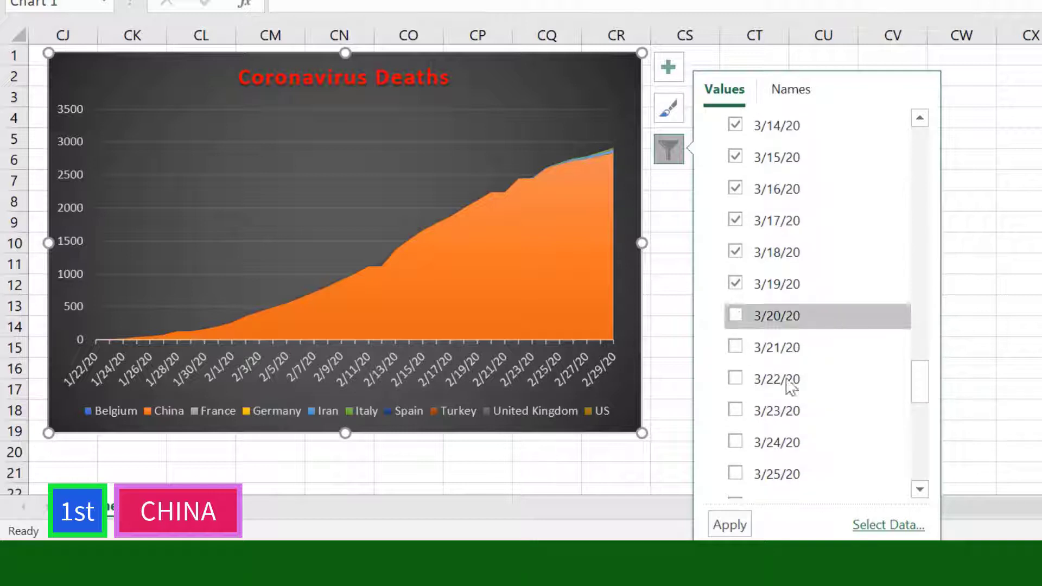
click(729, 524)
click(622, 77)
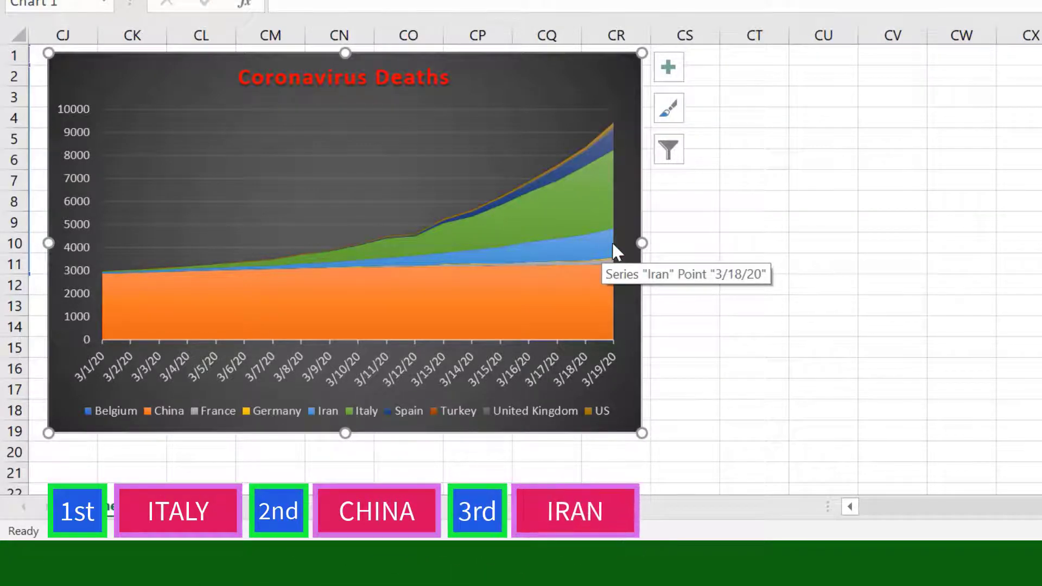
- Clear the March date selection in the area chart's category filter
click(668, 149)
scroll(861, 321, down, 3)
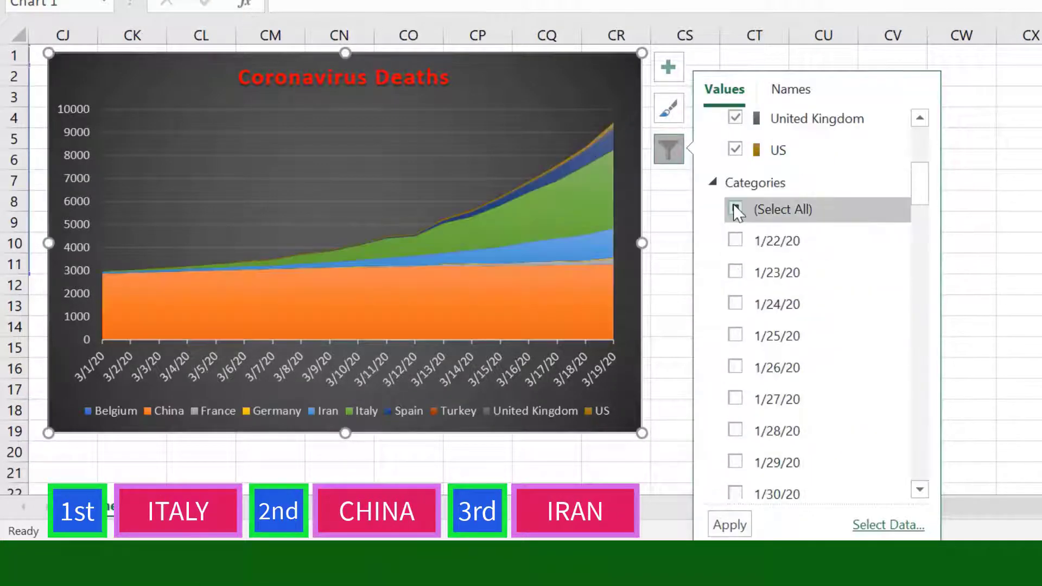
click(734, 206)
- Filter the area chart to the dates 3/16/20 through 3/31/20, apply the filter and close its list
scroll(781, 312, down, 12)
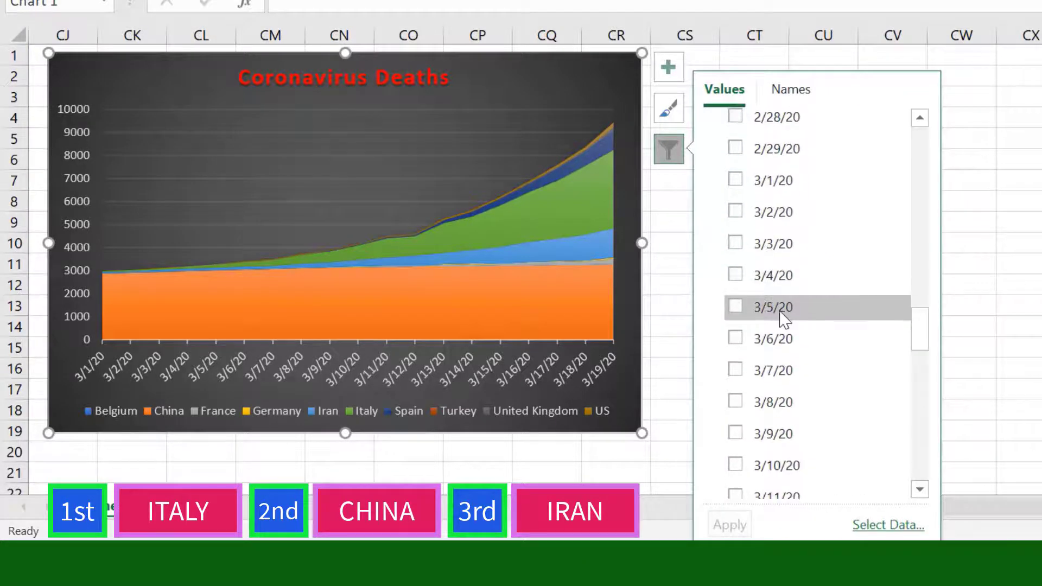
scroll(781, 311, down, 3)
scroll(784, 304, down, 4)
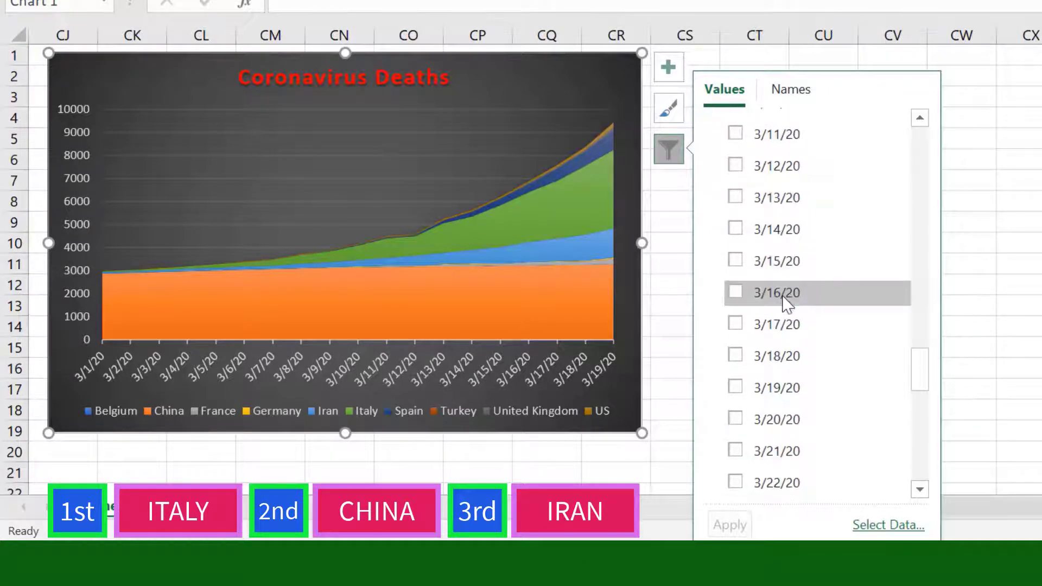
click(747, 295)
click(744, 320)
scroll(744, 320, down, 1)
click(742, 304)
click(736, 331)
scroll(736, 329, down, 2)
click(738, 270)
click(740, 300)
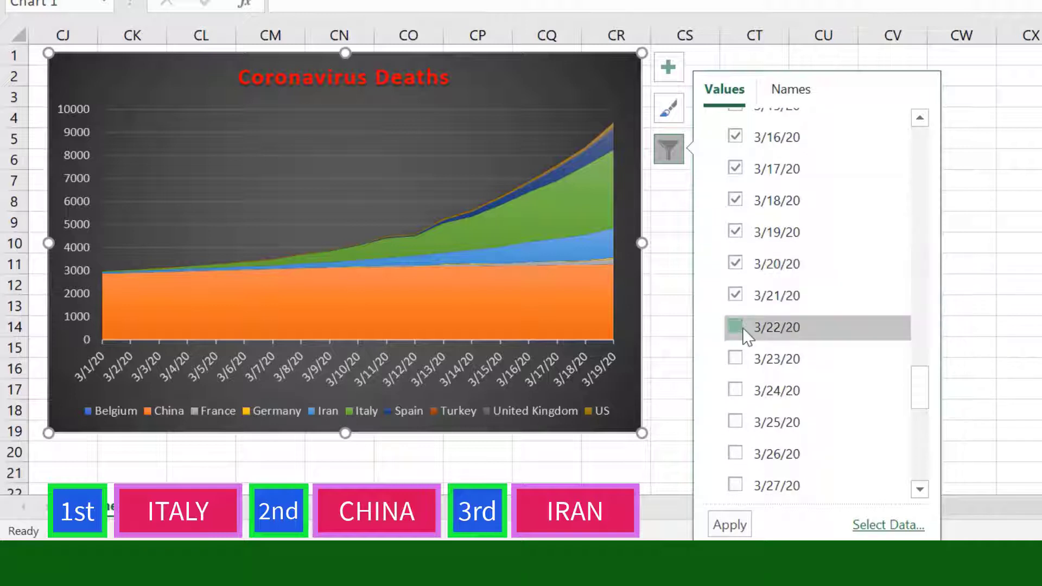
click(744, 328)
scroll(743, 304, down, 2)
click(742, 255)
click(739, 288)
click(740, 317)
scroll(742, 322, down, 1)
click(741, 300)
click(741, 331)
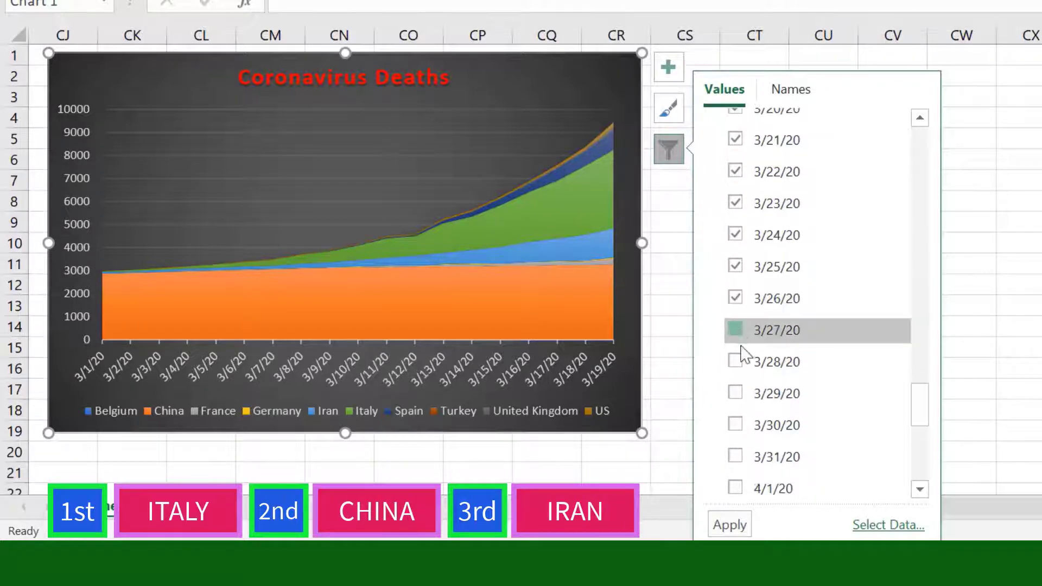
click(741, 359)
scroll(738, 353, down, 1)
click(735, 342)
click(735, 373)
click(734, 405)
scroll(738, 407, down, 2)
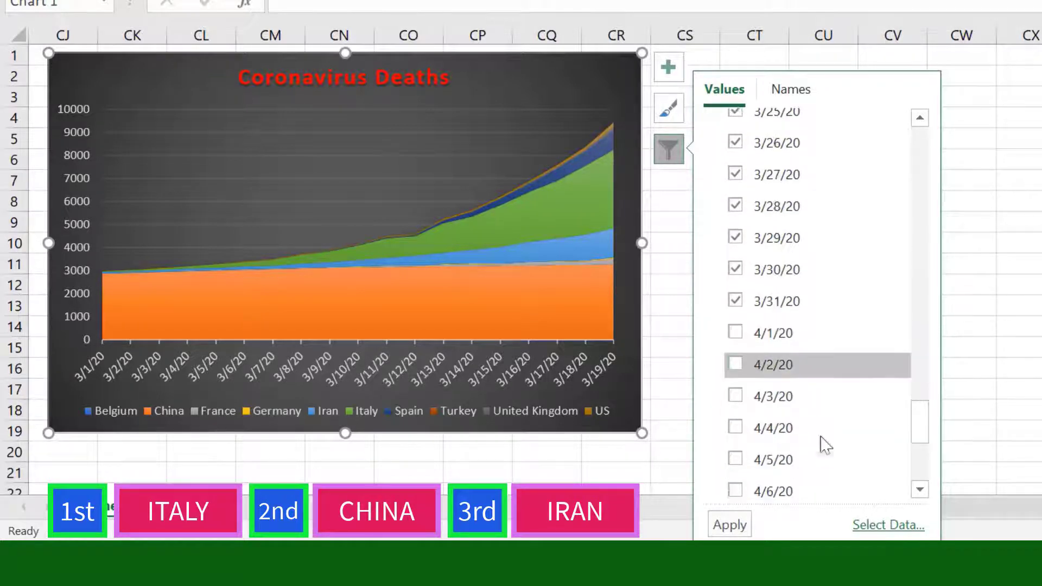
click(728, 525)
click(619, 72)
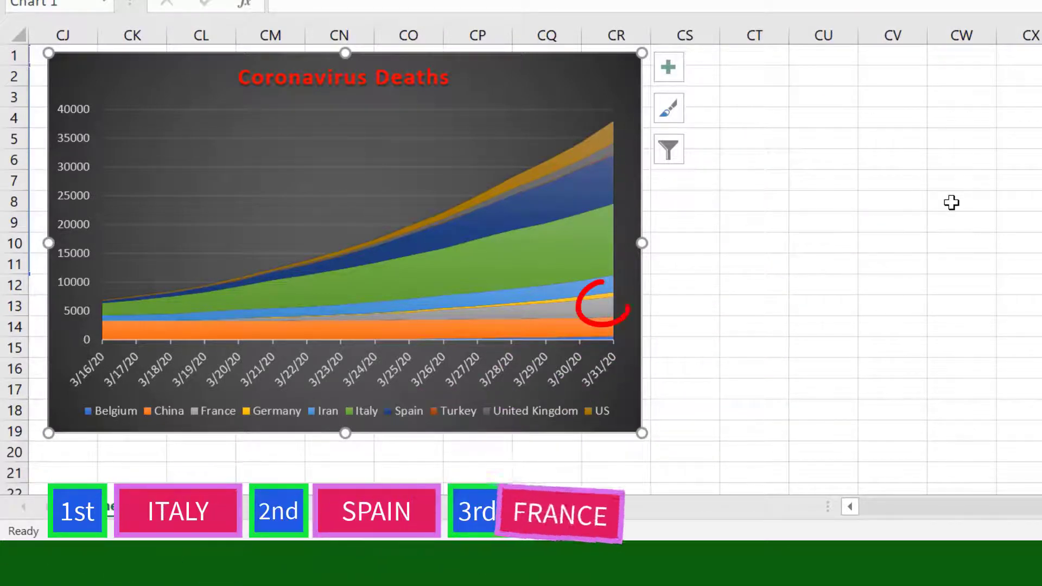
- Reopen the area chart's filter and clear all of the selected late-March date categories
click(667, 147)
scroll(867, 283, down, 3)
click(733, 210)
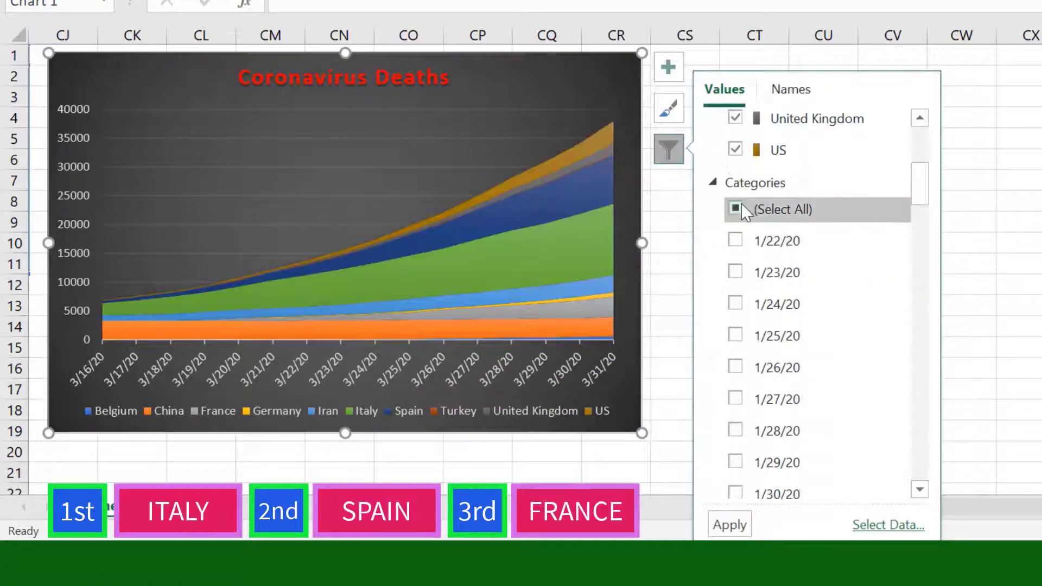
- Filter the area chart to the dates 4/1/20 through 4/16/20, apply the filter and close its list
scroll(850, 348, down, 15)
scroll(853, 354, down, 10)
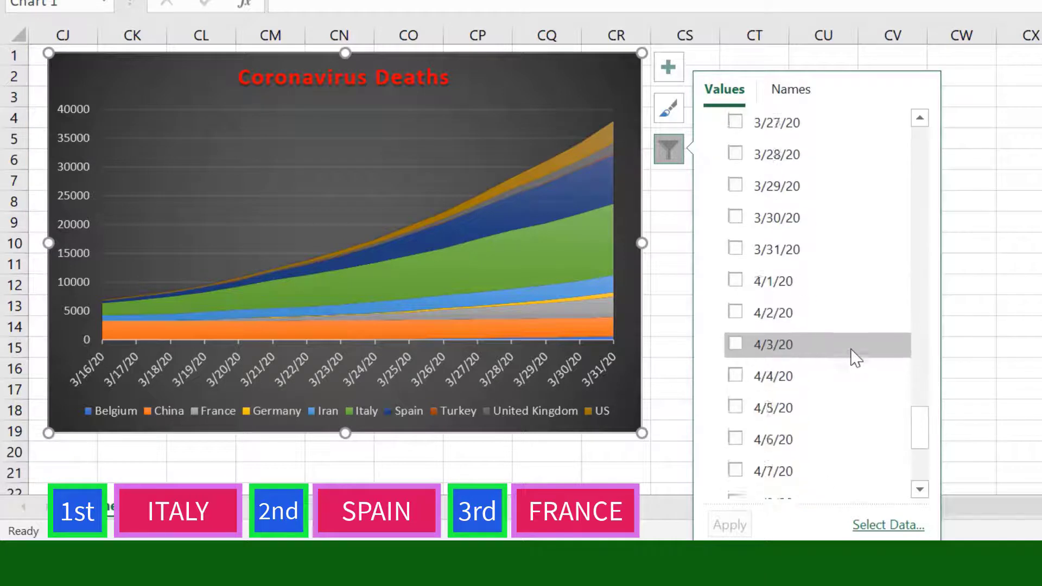
click(736, 178)
click(736, 210)
click(744, 239)
click(738, 273)
scroll(737, 274, down, 1)
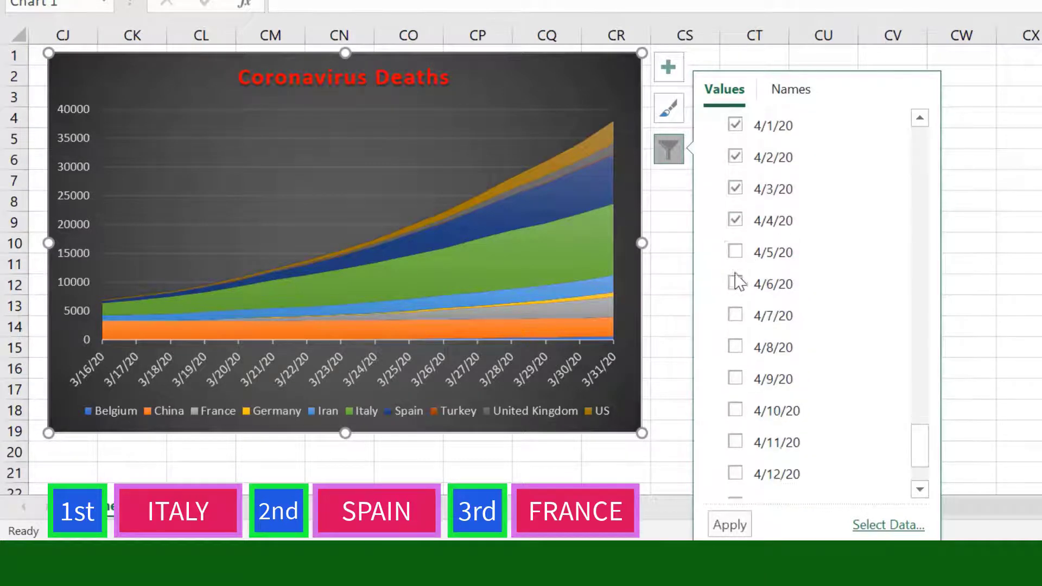
click(737, 254)
click(736, 283)
scroll(737, 281, down, 1)
click(737, 267)
click(737, 295)
click(737, 276)
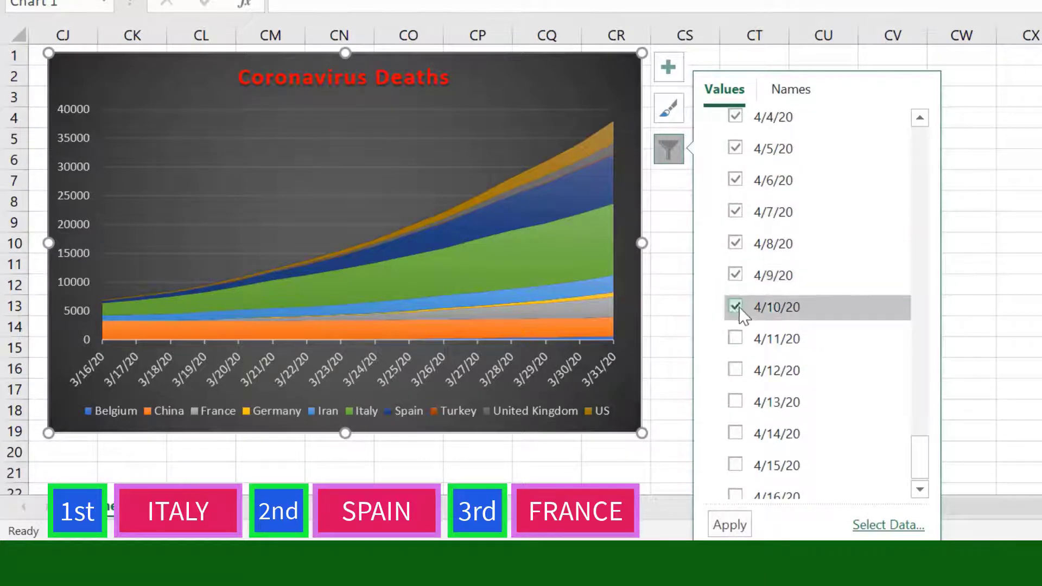
scroll(738, 307, down, 1)
click(737, 293)
click(737, 324)
click(737, 356)
click(736, 387)
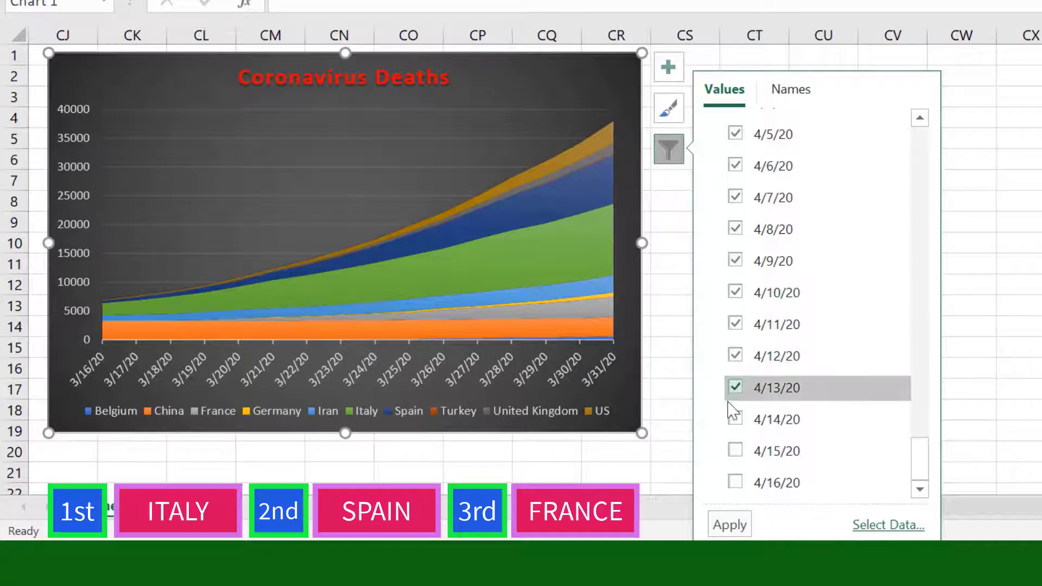
click(735, 419)
click(735, 451)
click(735, 482)
click(732, 526)
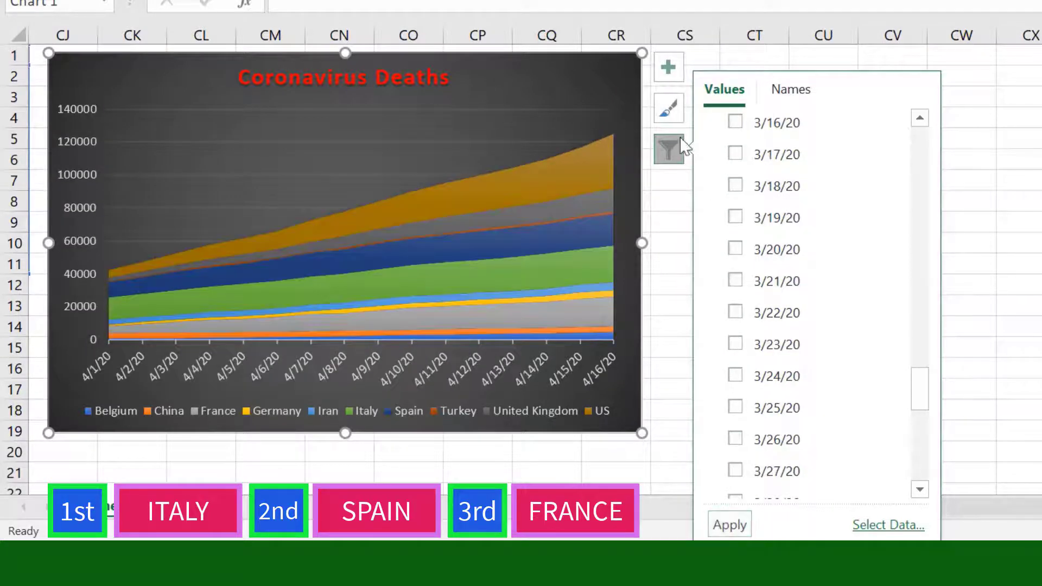
click(618, 70)
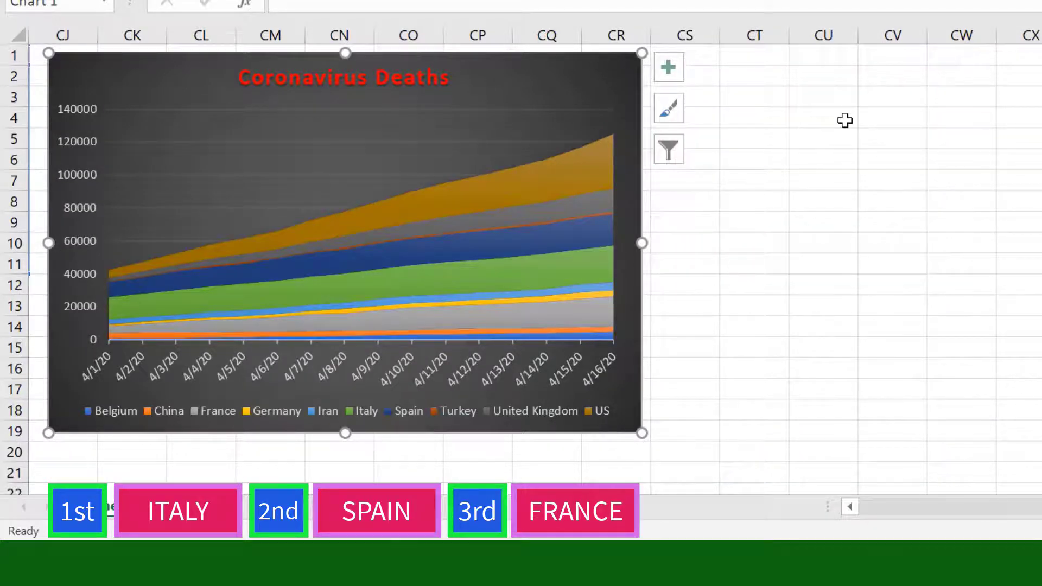